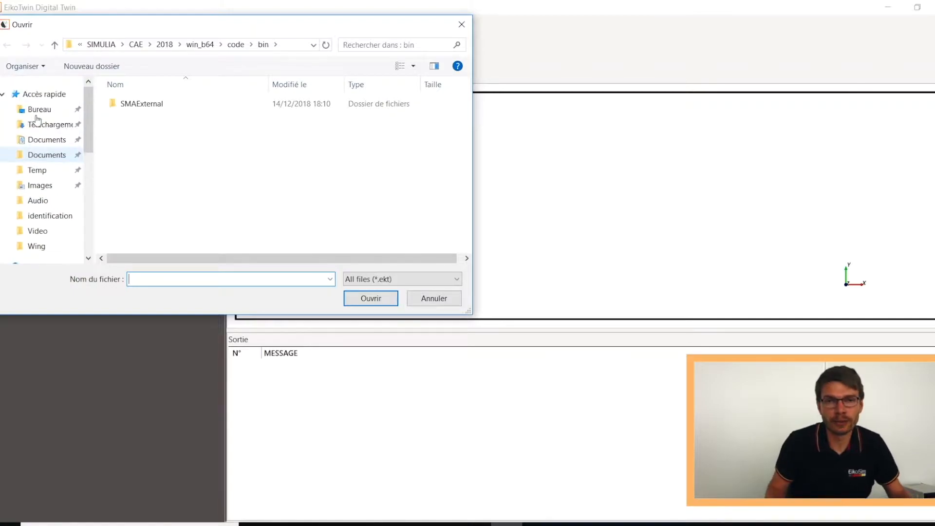
Open the project DIC_Wing.ekt from the Documents\projets\2020\Wing folder and inspect the wing mesh.
{"action": "left_click", "coordinate": [39, 154]}
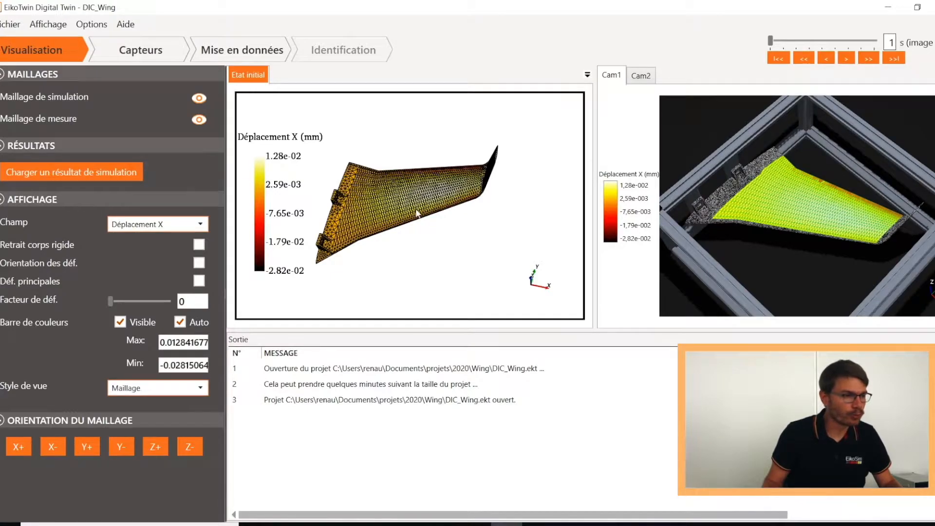
{"action": "middle_click_drag", "start_coordinate": [416, 209], "coordinate": [453, 219]}
{"action": "scroll", "coordinate": [447, 230], "scroll_direction": "up", "scroll_amount": 2}
{"action": "scroll", "coordinate": [447, 230], "scroll_direction": "down", "scroll_amount": 2}
{"action": "left_click_drag", "start_coordinate": [421, 231], "coordinate": [393, 239]}
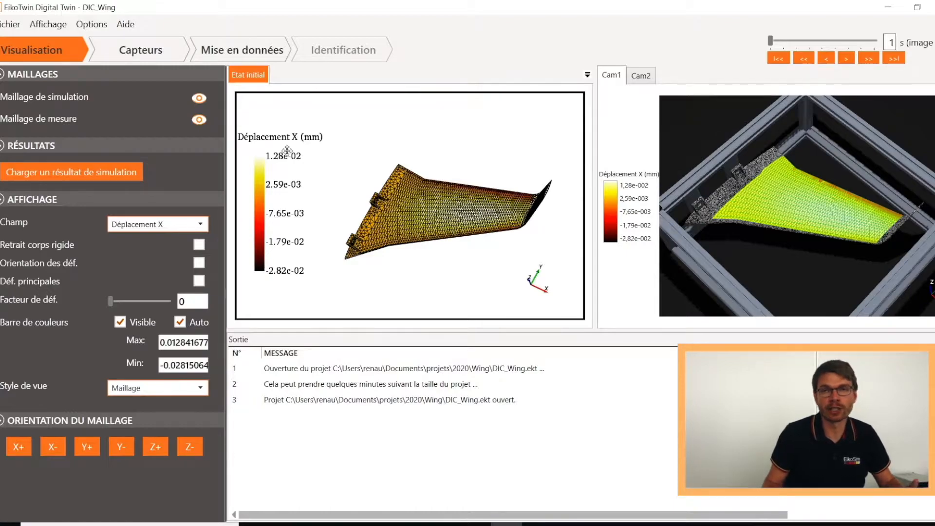
Open the file selection for loading a simulation result and cancel it without choosing a file.
{"action": "left_click", "coordinate": [60, 171]}
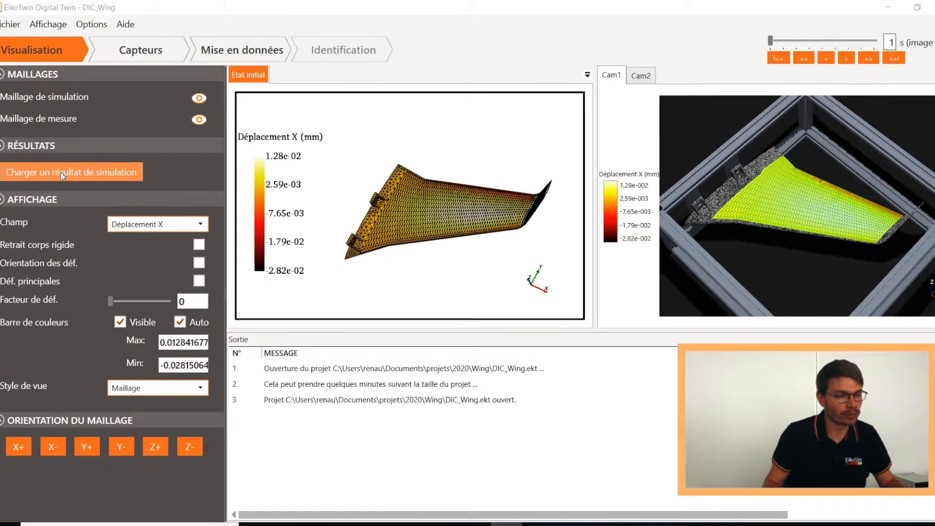
{"action": "left_click", "coordinate": [444, 305]}
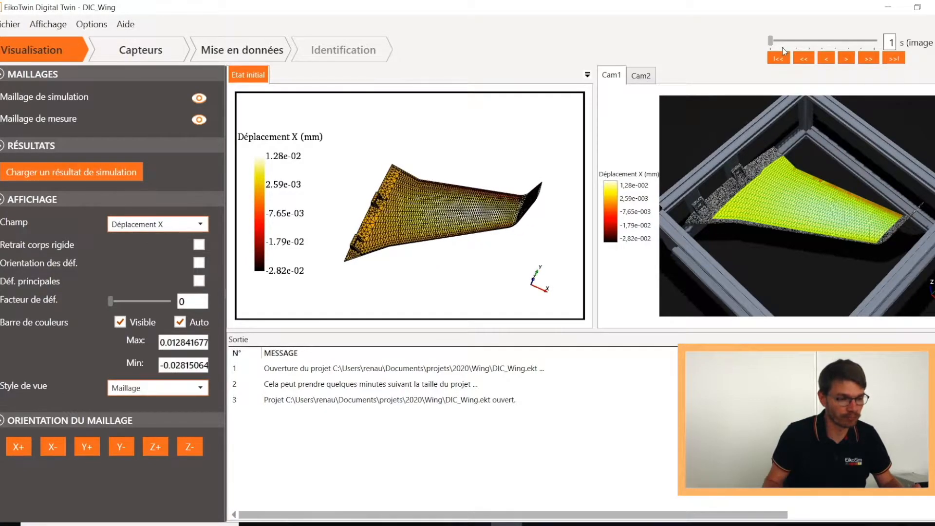
Advance the results to 4 s and display the Déplacement Z field on the initial-state wing mesh.
{"action": "left_click", "coordinate": [849, 59]}
{"action": "left_click", "coordinate": [849, 59]}
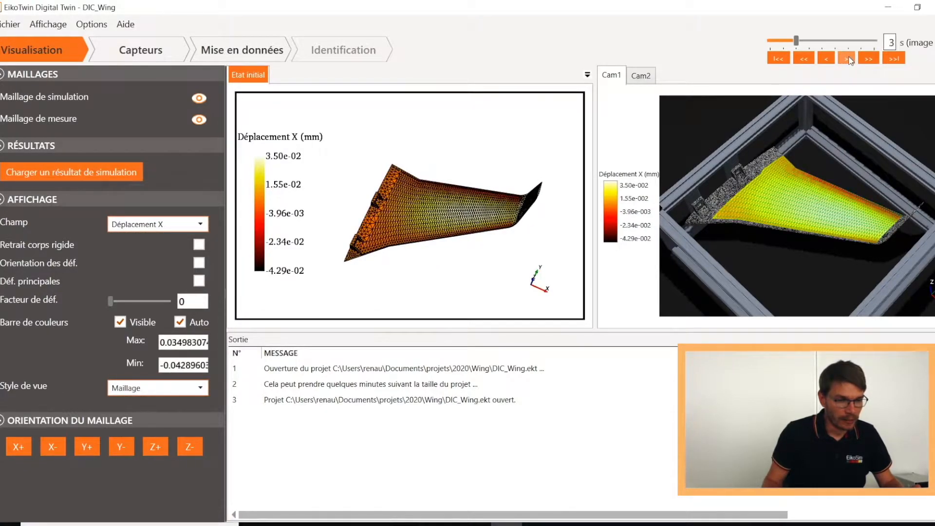
{"action": "left_click", "coordinate": [135, 226]}
{"action": "scroll", "coordinate": [135, 244], "scroll_direction": "up", "scroll_amount": 1}
{"action": "left_click", "coordinate": [139, 283]}
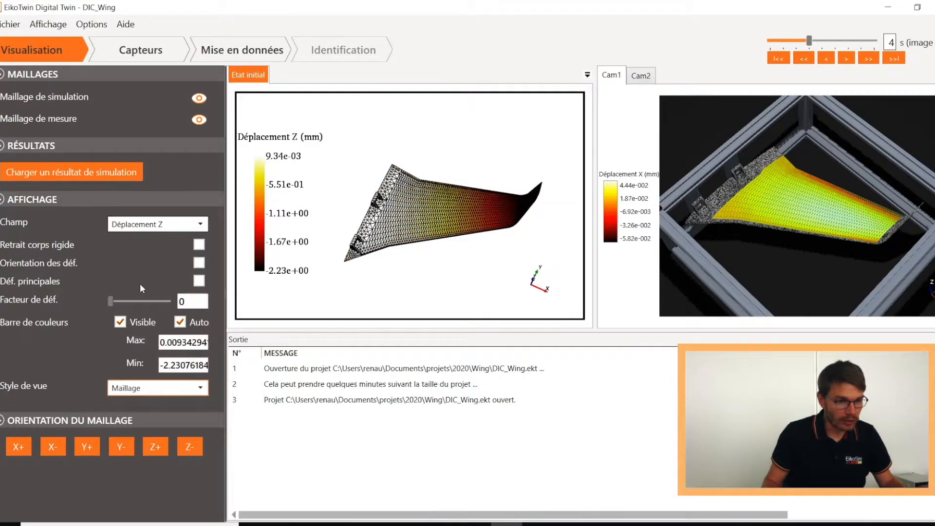
{"action": "left_click_drag", "start_coordinate": [502, 228], "coordinate": [458, 219]}
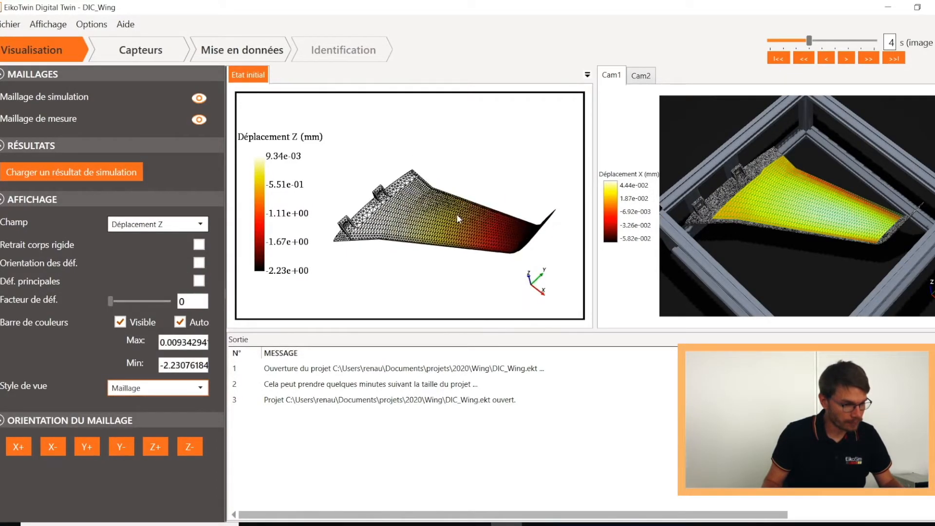
{"action": "left_click", "coordinate": [819, 163]}
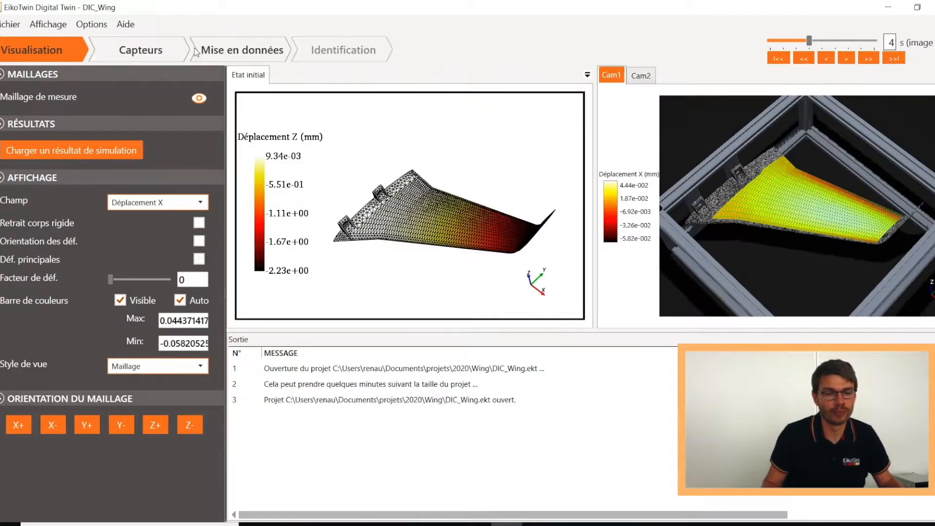
In the Capteurs stage, create a displacement sensor named d2 on the wing's upper surface at about (-69, -24, 13).
{"action": "left_click", "coordinate": [139, 48]}
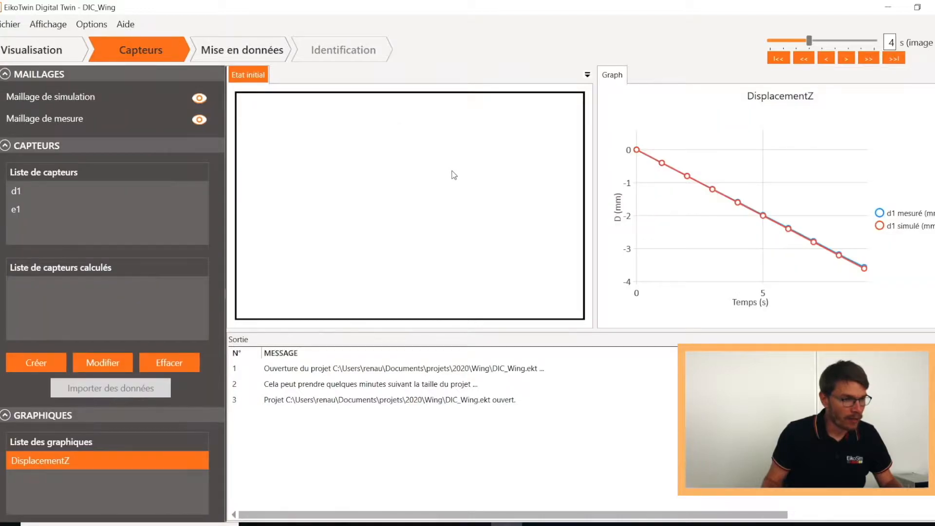
{"action": "mouse_move", "coordinate": [403, 217]}
{"action": "left_mouse_down"}
{"action": "mouse_move", "coordinate": [425, 250]}
{"action": "mouse_move", "coordinate": [416, 226]}
{"action": "left_mouse_up"}
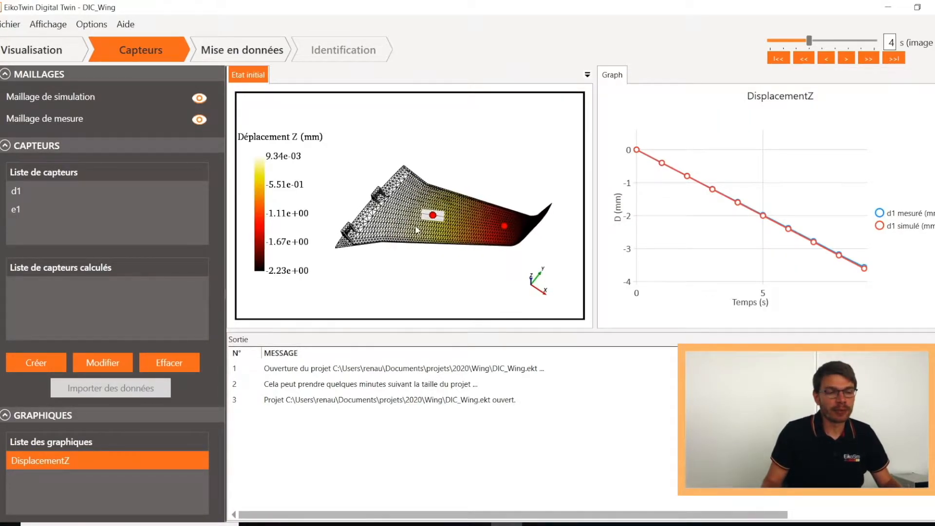
{"action": "left_click", "coordinate": [106, 186]}
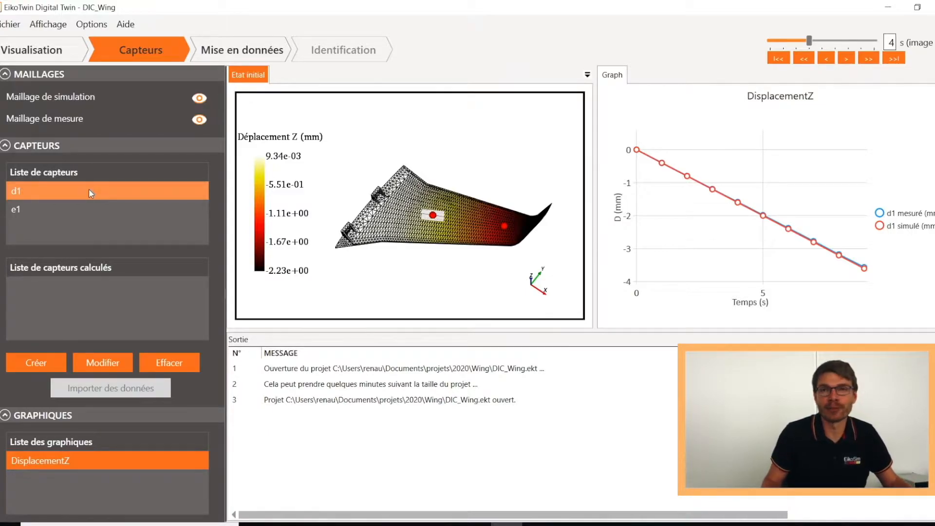
{"action": "left_click", "coordinate": [29, 361]}
{"action": "left_click", "coordinate": [522, 210]}
{"action": "type", "text": "d2"}
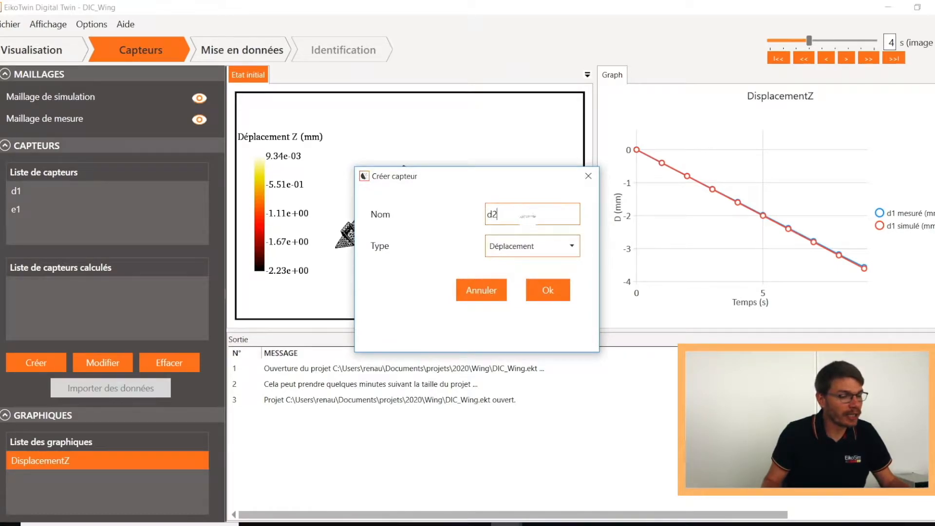
{"action": "left_click", "coordinate": [555, 292]}
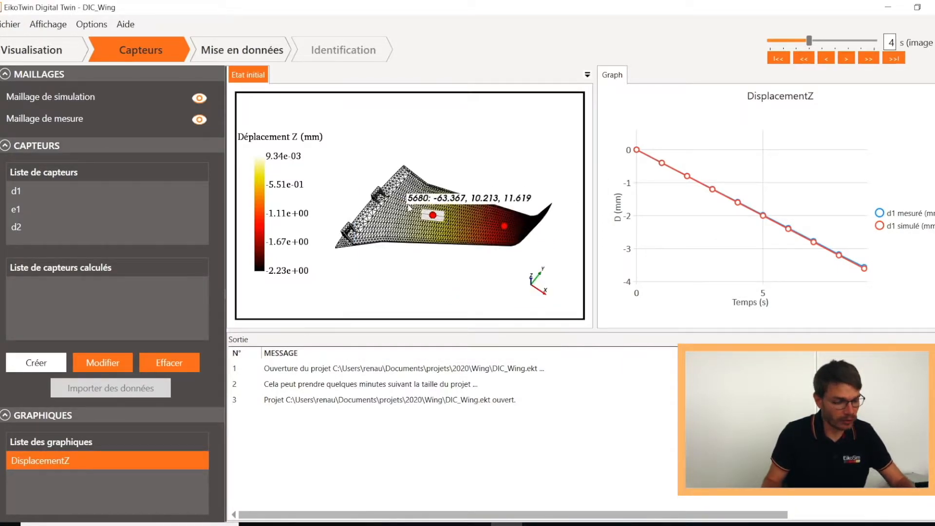
{"action": "left_click", "coordinate": [400, 209]}
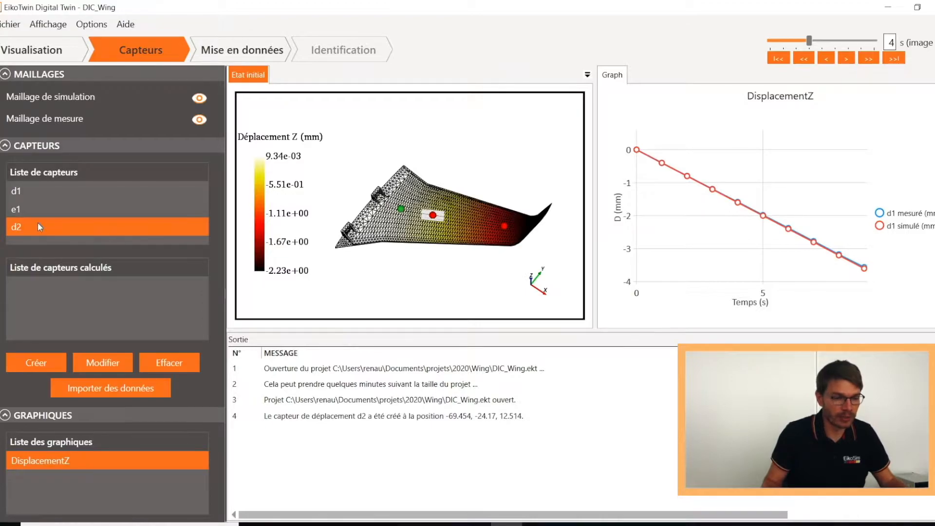
Create an Effort sensor named F1 beside the small feature near the wing tip, at about (303, 167, -18).
{"action": "scroll", "coordinate": [155, 305], "scroll_direction": "down", "scroll_amount": 2}
{"action": "left_click_drag", "start_coordinate": [418, 265], "coordinate": [477, 161]}
{"action": "scroll", "coordinate": [523, 203], "scroll_direction": "up", "scroll_amount": 5}
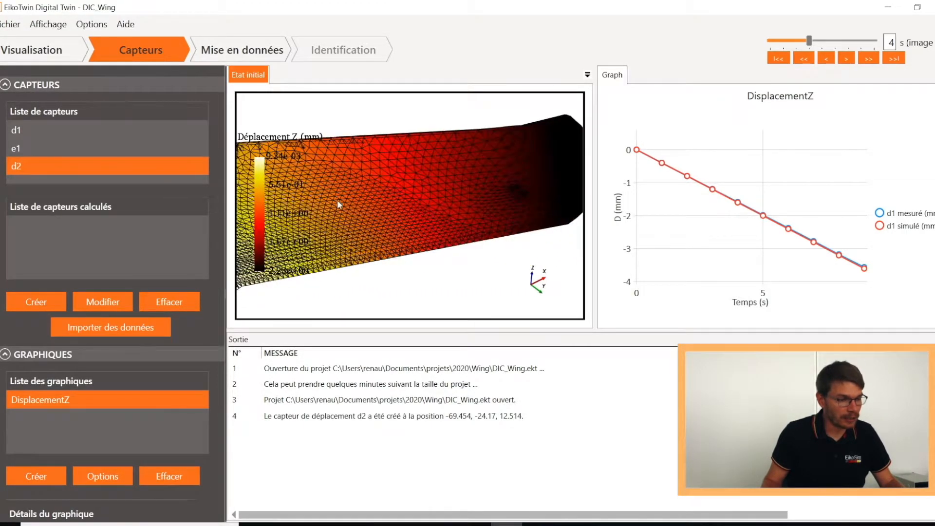
{"action": "scroll", "coordinate": [413, 197], "scroll_direction": "up", "scroll_amount": 3}
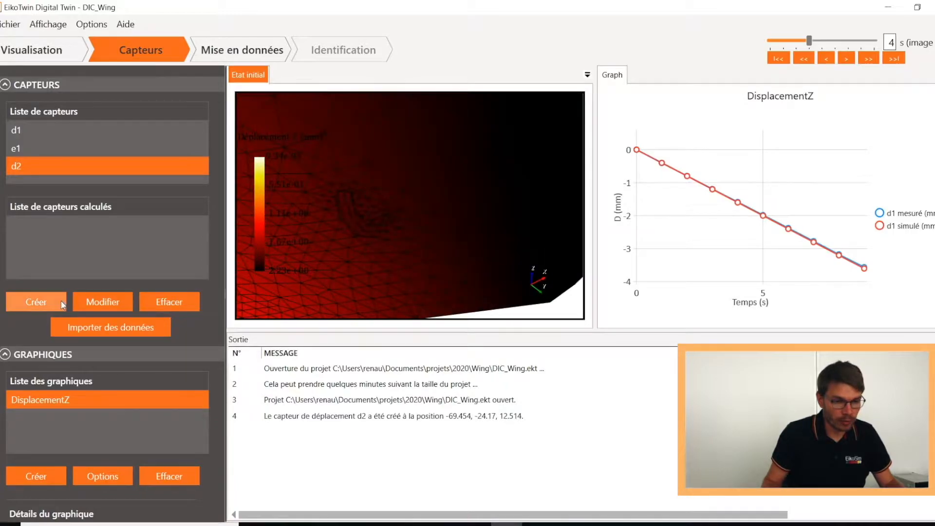
{"action": "left_click", "coordinate": [29, 302]}
{"action": "left_click", "coordinate": [568, 247]}
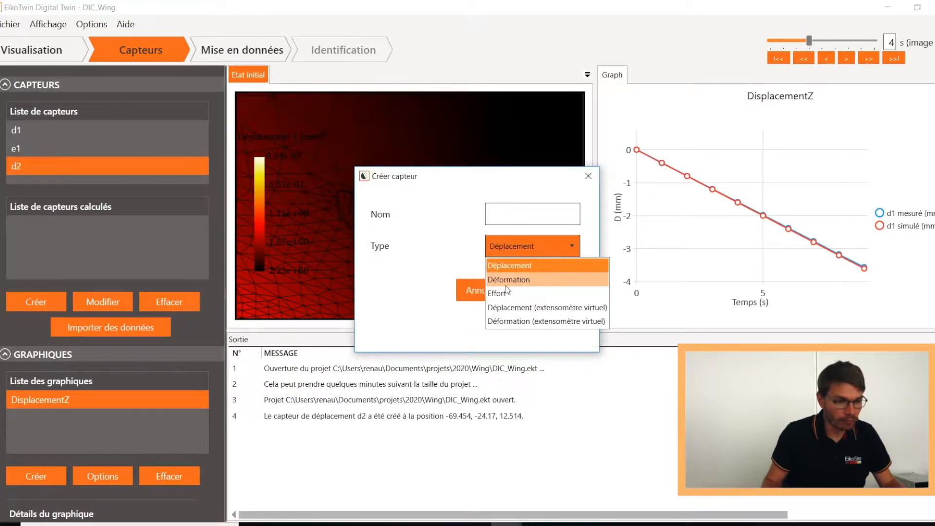
{"action": "left_click", "coordinate": [516, 261]}
{"action": "left_click", "coordinate": [509, 207]}
{"action": "type", "text": "F1"}
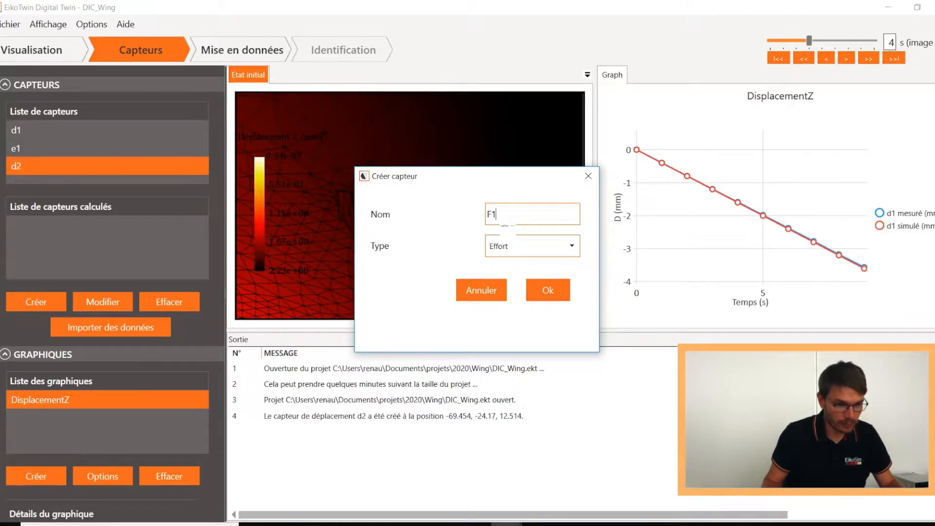
{"action": "left_click", "coordinate": [548, 290]}
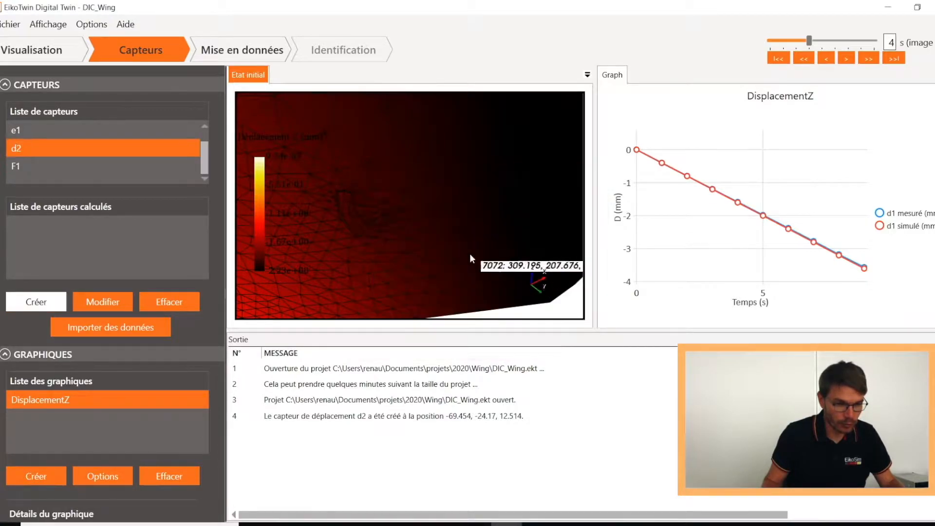
{"action": "left_click", "coordinate": [358, 238]}
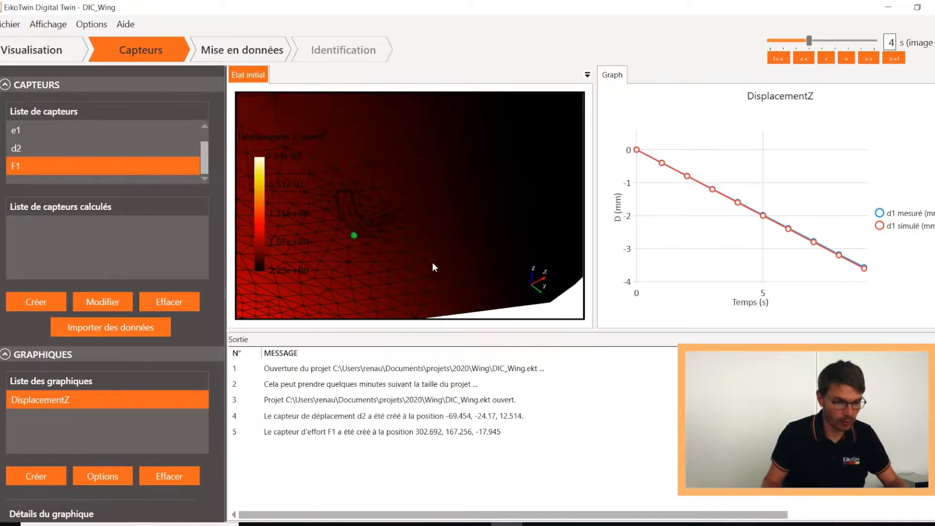
Import the measured data from Fimp.csv for the sensor F1.
{"action": "mouse_move", "coordinate": [401, 209]}
{"action": "left_mouse_down"}
{"action": "mouse_move", "coordinate": [370, 204]}
{"action": "mouse_move", "coordinate": [384, 210]}
{"action": "left_mouse_up"}
{"action": "scroll", "coordinate": [384, 209], "scroll_direction": "up", "scroll_amount": 5}
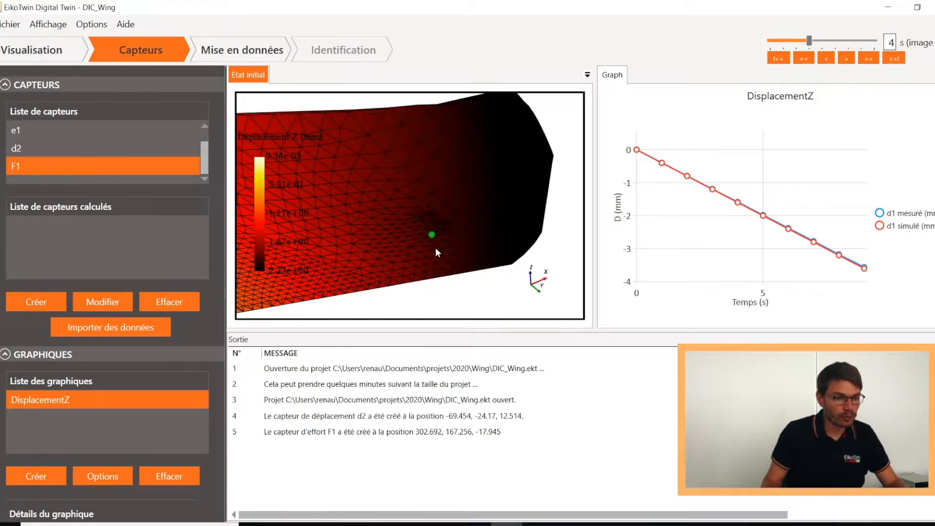
{"action": "left_click", "coordinate": [102, 328]}
{"action": "left_click", "coordinate": [148, 172]}
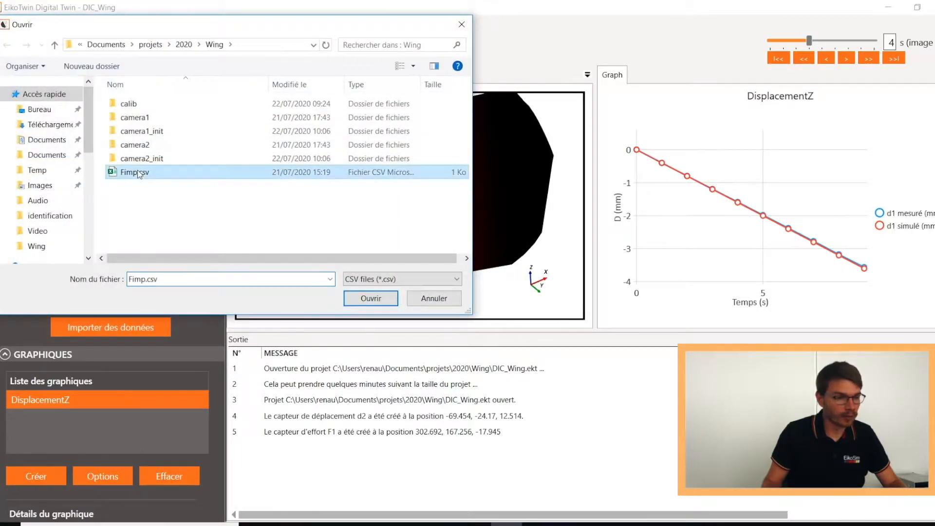
{"action": "left_click", "coordinate": [373, 299]}
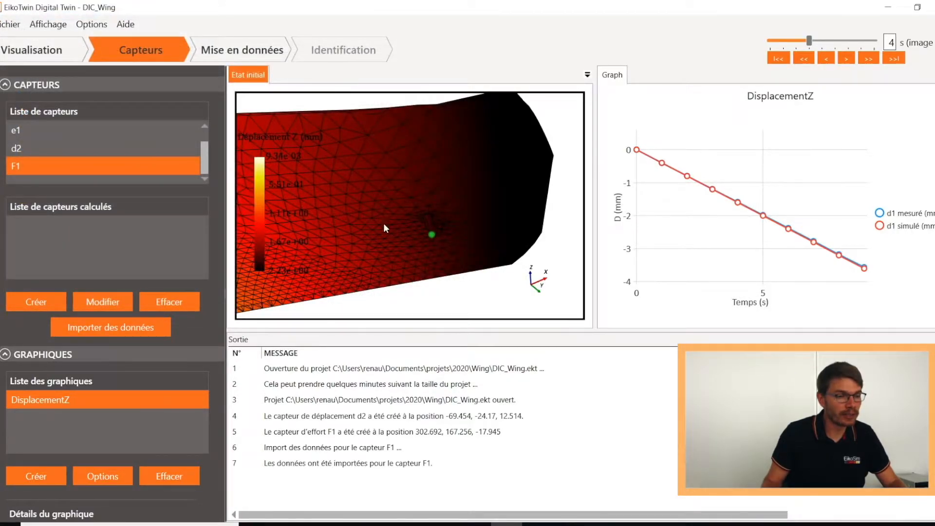
Create a new graph named g2.
{"action": "scroll", "coordinate": [32, 413], "scroll_direction": "down", "scroll_amount": 3}
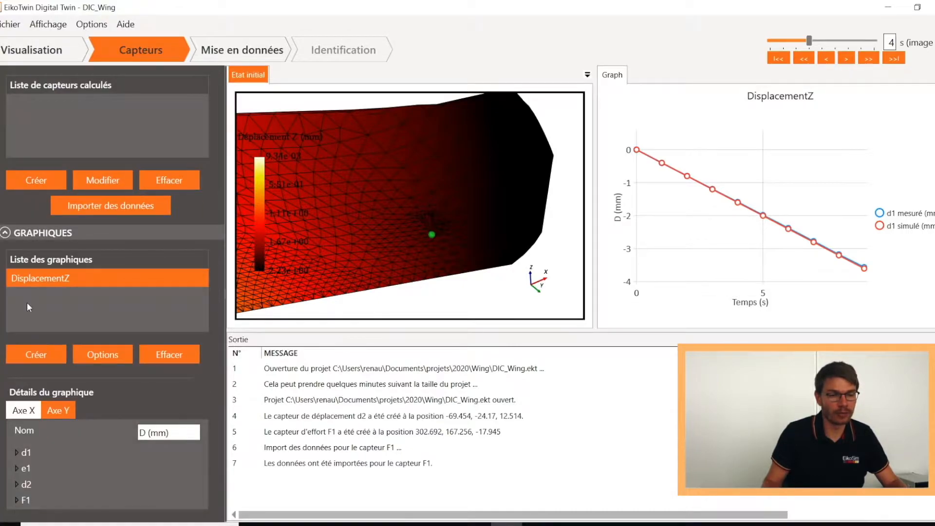
{"action": "left_click", "coordinate": [37, 354]}
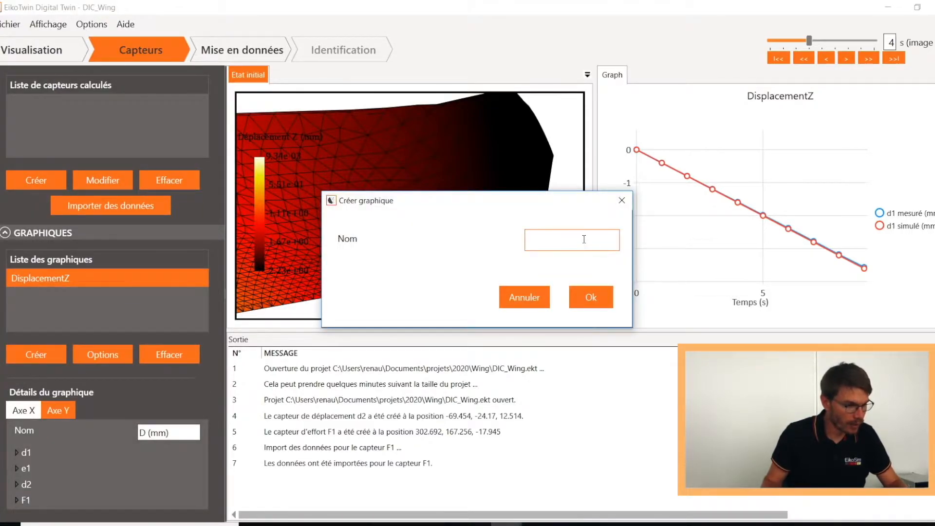
{"action": "type", "text": "g2"}
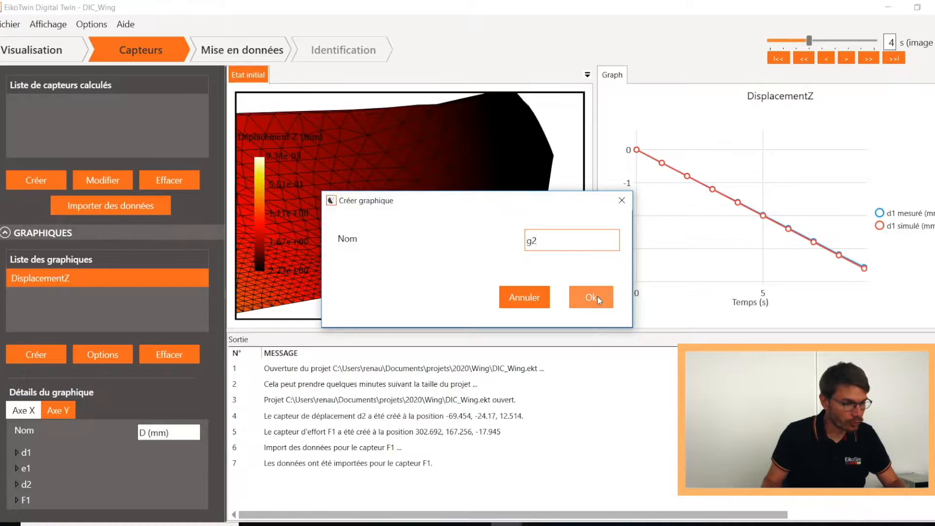
{"action": "left_click", "coordinate": [596, 297]}
Plot the imported Z force of sensor F1 (F1-Fz-Import) on the Y axis of graph g2.
{"action": "left_click", "coordinate": [23, 410]}
{"action": "left_click", "coordinate": [56, 411]}
{"action": "left_click", "coordinate": [16, 500]}
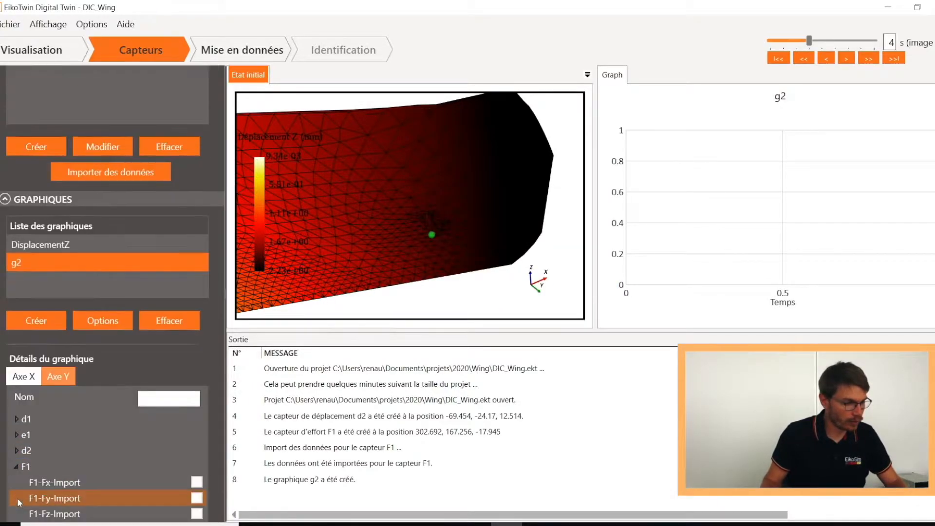
{"action": "left_click", "coordinate": [197, 513]}
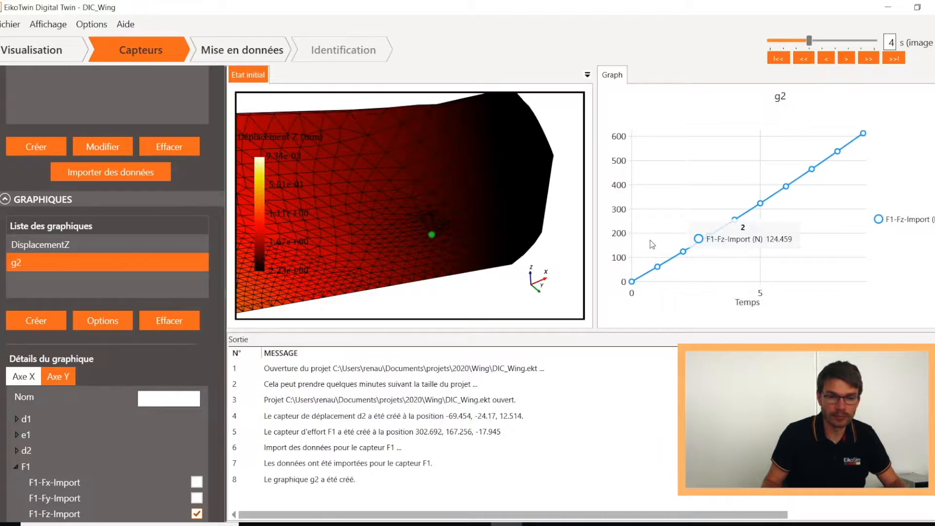
Switch to the Mise en données stage and examine the wing model from several angles.
{"action": "left_click", "coordinate": [226, 48]}
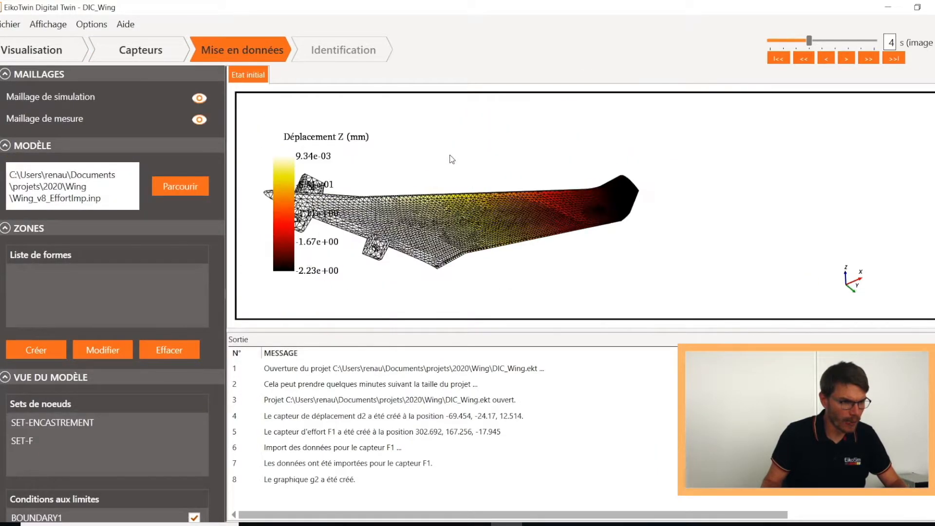
{"action": "left_click_drag", "start_coordinate": [584, 147], "coordinate": [611, 200]}
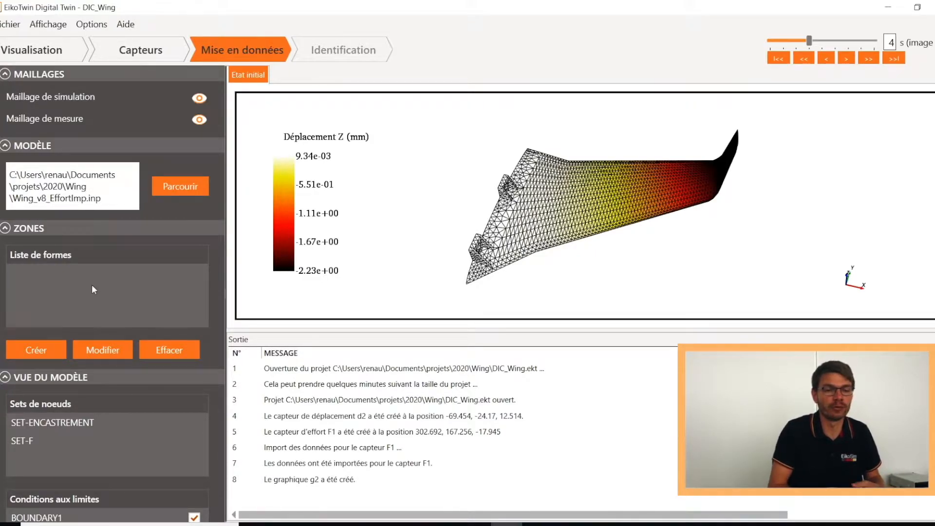
{"action": "left_click", "coordinate": [40, 346]}
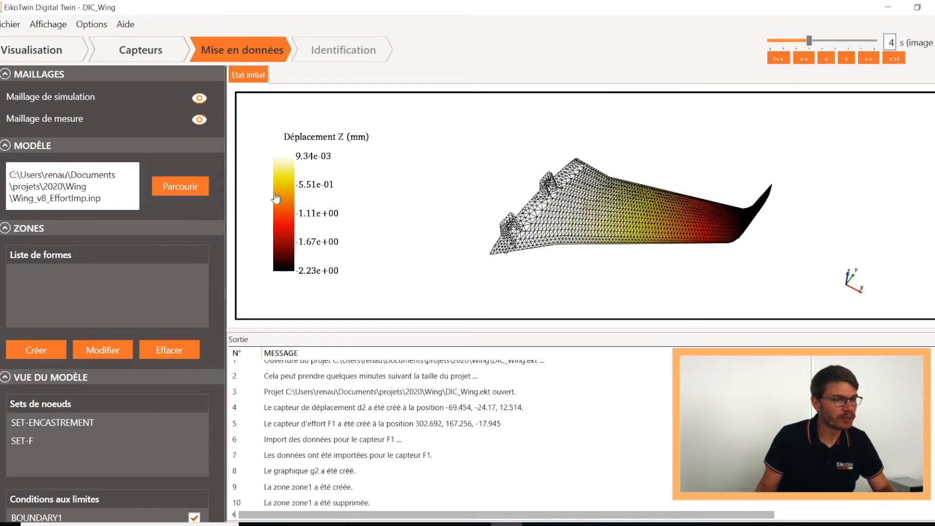
{"action": "left_click_drag", "start_coordinate": [532, 257], "coordinate": [516, 279]}
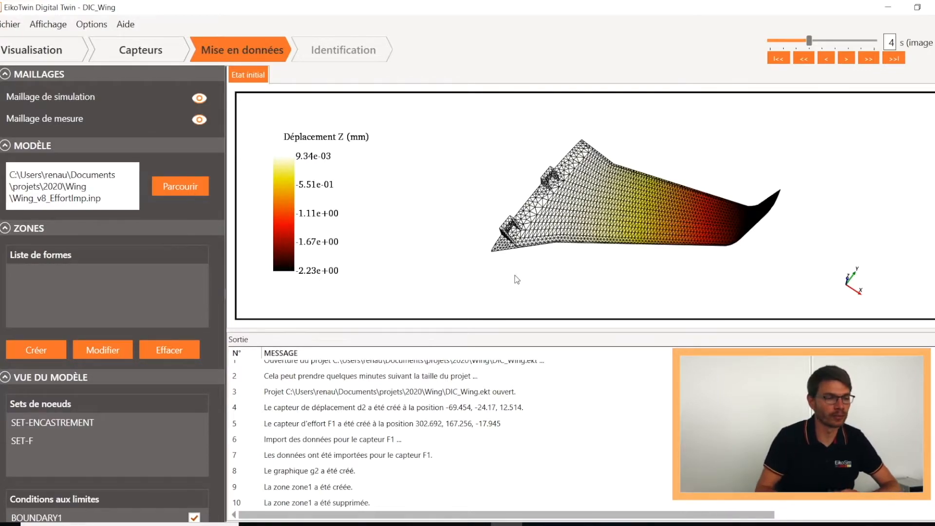
{"action": "left_click_drag", "start_coordinate": [516, 279], "coordinate": [525, 259]}
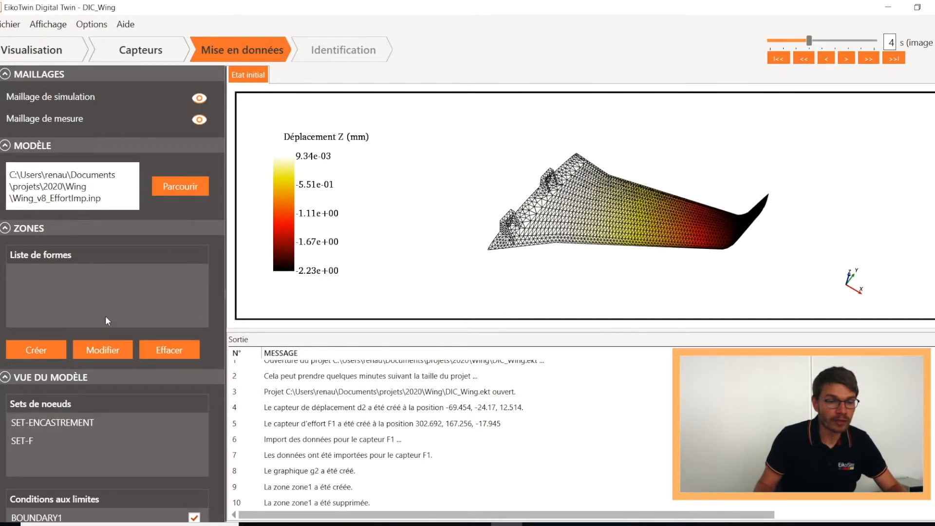
Create a cuboid zone named zone1 as a thin slice cutting across the wing near its root.
{"action": "left_click", "coordinate": [36, 350]}
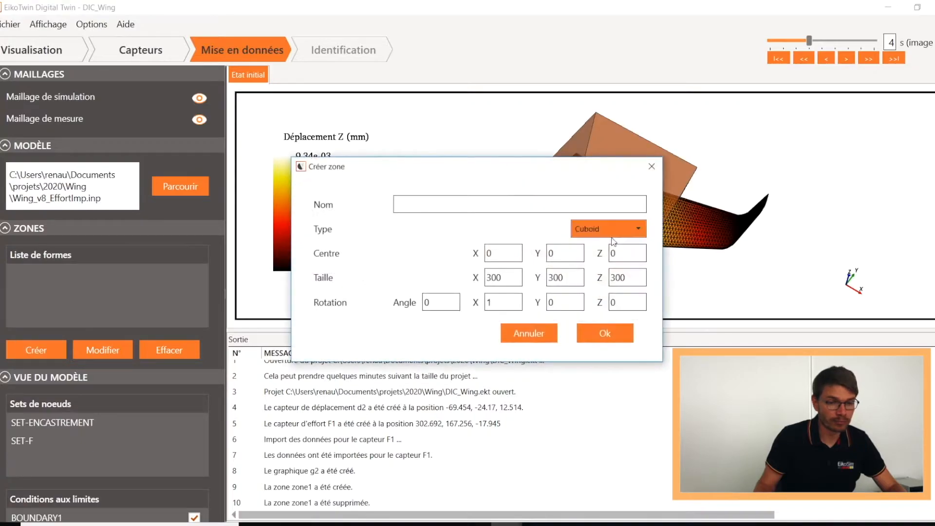
{"action": "left_click_drag", "start_coordinate": [461, 166], "coordinate": [392, 205]}
{"action": "left_click", "coordinate": [352, 244]}
{"action": "type", "text": "zone1"}
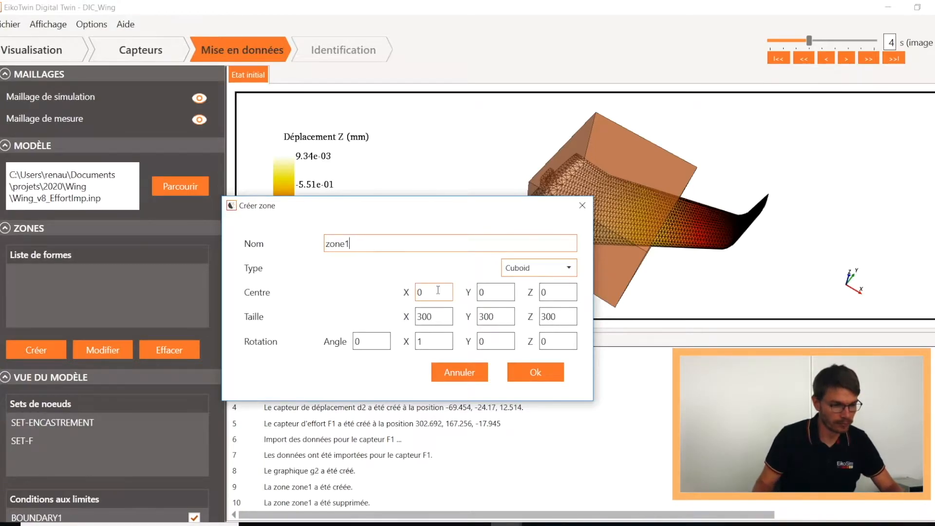
{"action": "left_click_drag", "start_coordinate": [658, 240], "coordinate": [583, 244]}
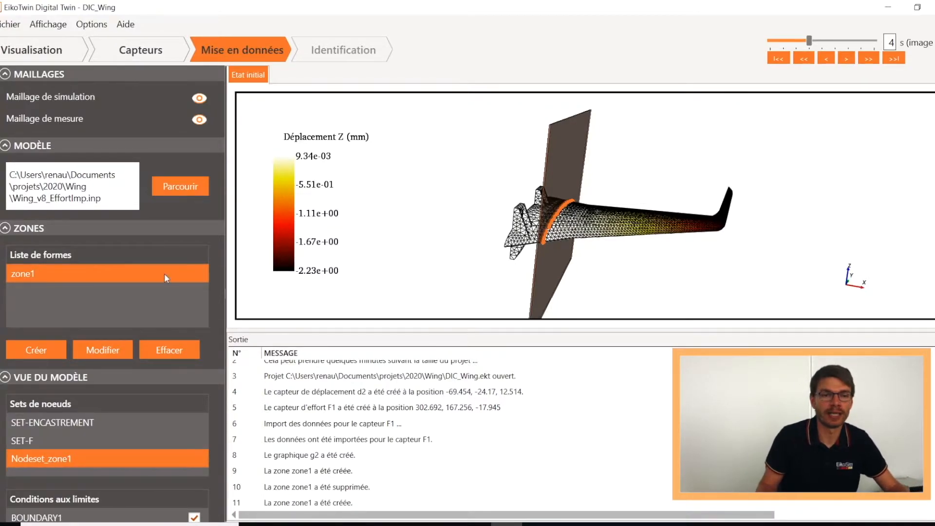
Create boundary condition BC_1 in Torseur mode from Nodeset_zone1 to Nodeset_zone1.
{"action": "scroll", "coordinate": [97, 431], "scroll_direction": "down", "scroll_amount": 3}
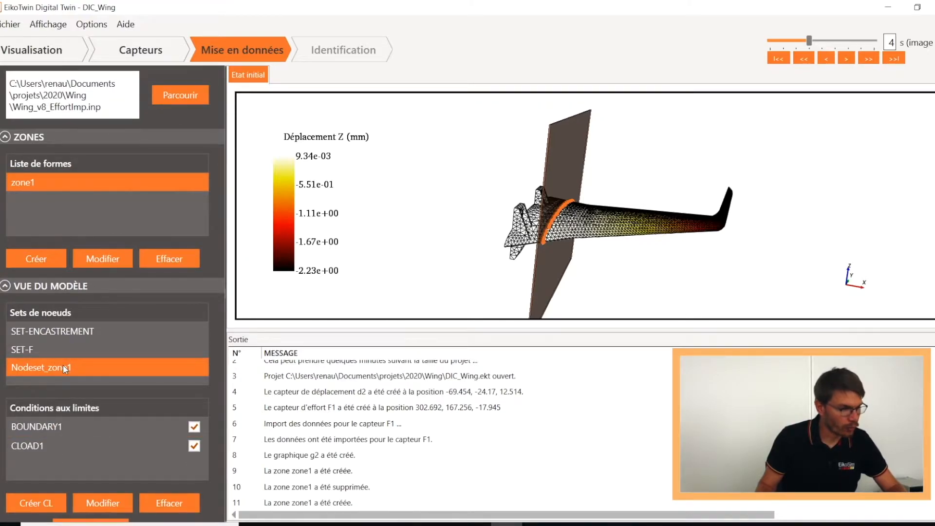
{"action": "scroll", "coordinate": [63, 364], "scroll_direction": "down", "scroll_amount": 1}
{"action": "left_click", "coordinate": [28, 473]}
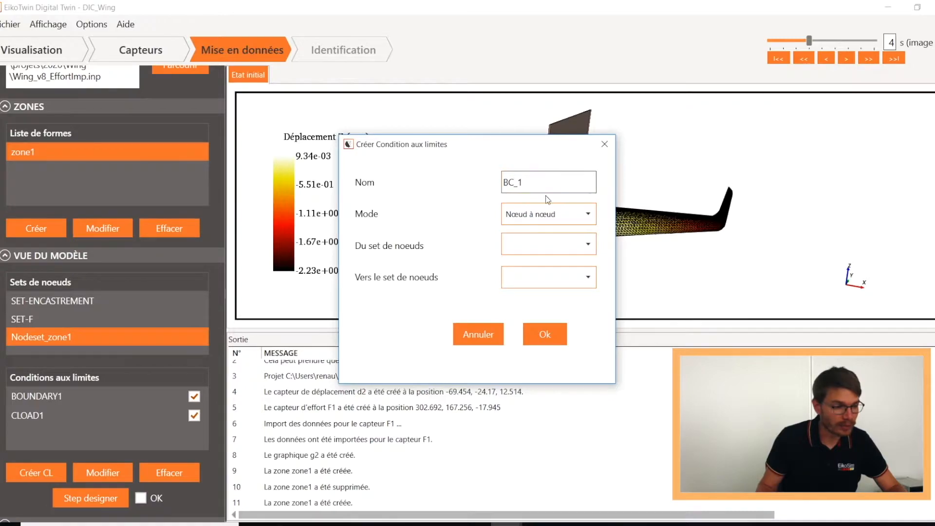
{"action": "left_click", "coordinate": [547, 213]}
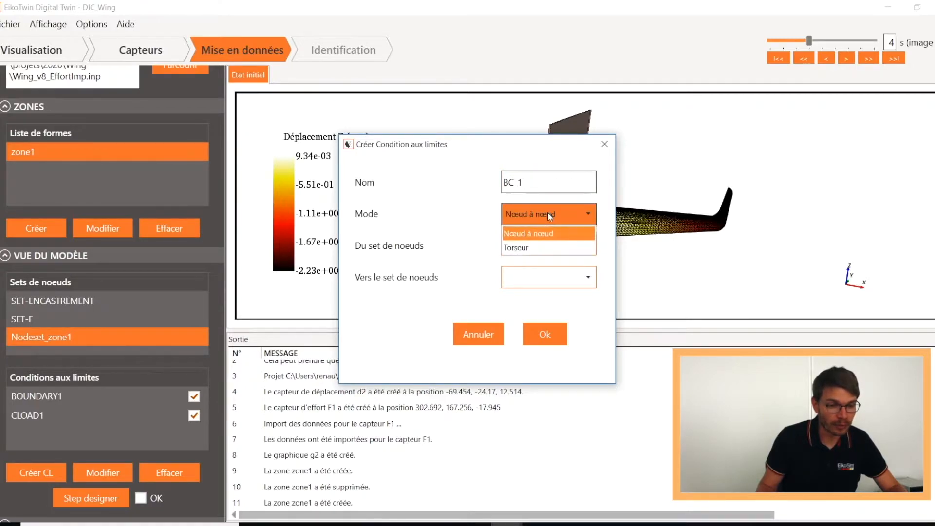
{"action": "left_click", "coordinate": [525, 249]}
{"action": "left_click", "coordinate": [582, 248]}
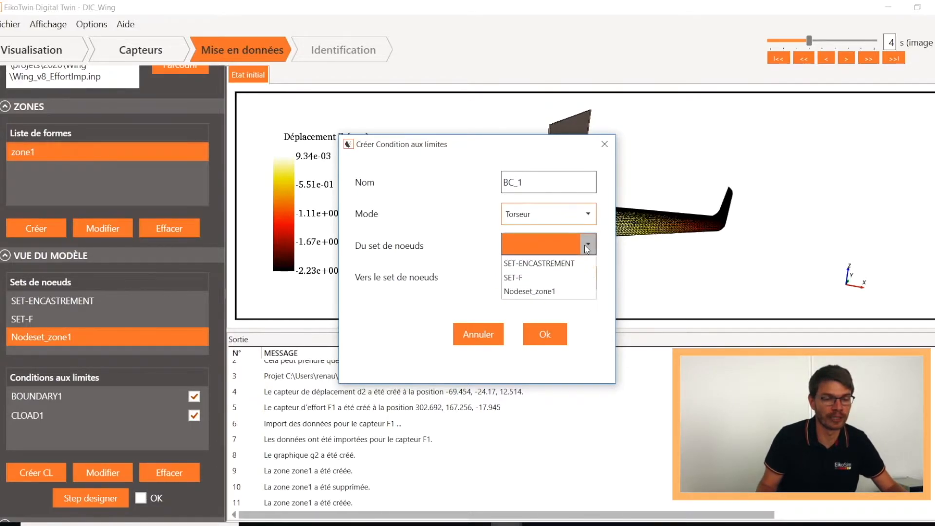
{"action": "left_click", "coordinate": [546, 290]}
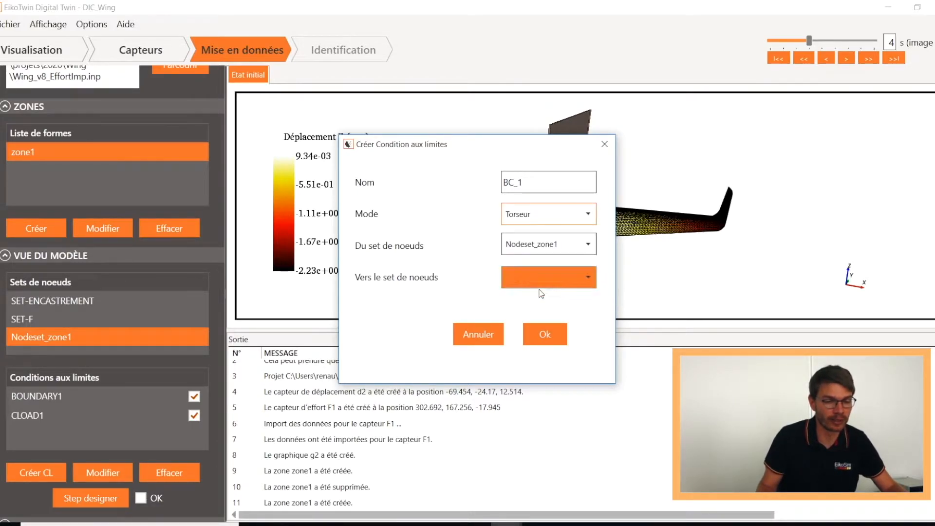
{"action": "left_click", "coordinate": [585, 277]}
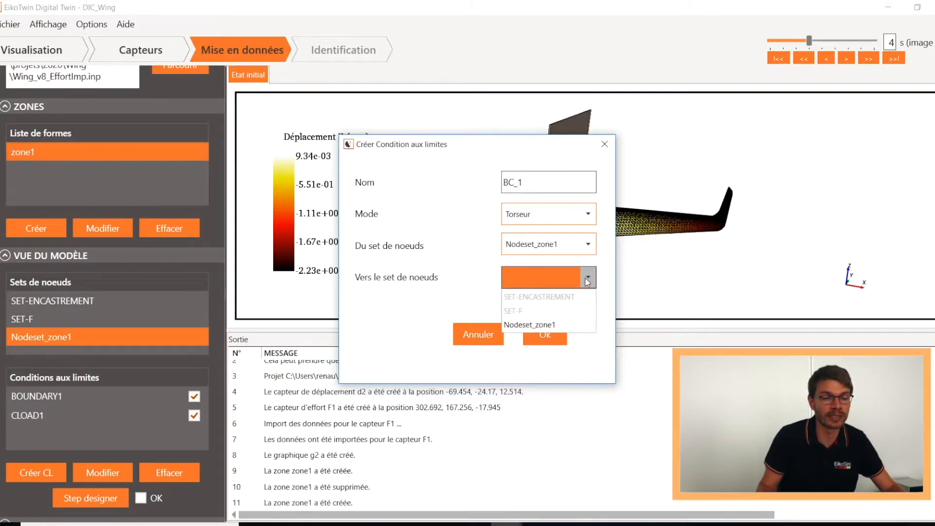
{"action": "left_click", "coordinate": [530, 324]}
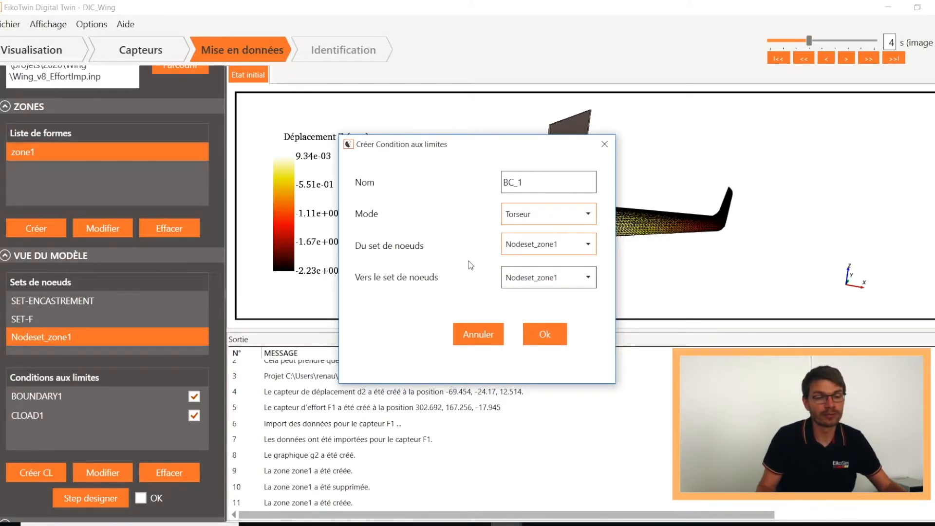
{"action": "left_click", "coordinate": [554, 338]}
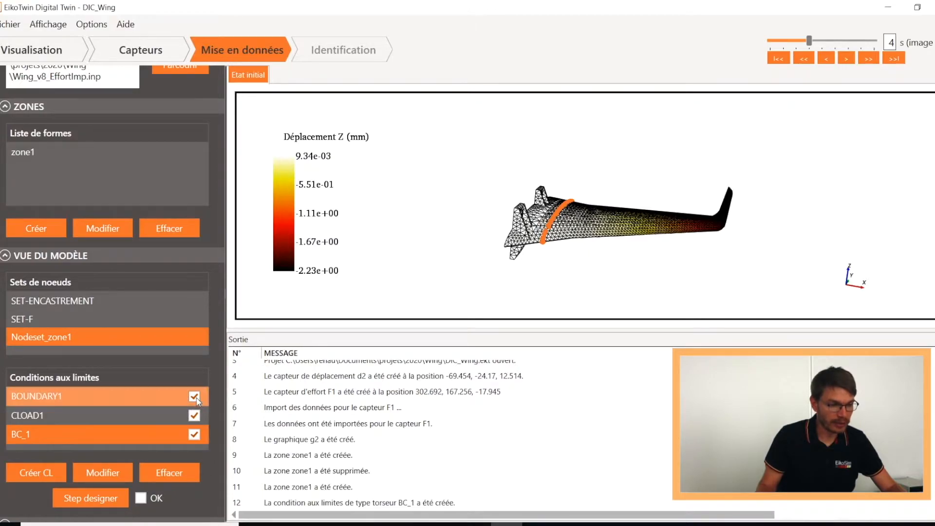
Disable the boundary condition BOUNDARY1 and highlight its clamped nodes on the wing model.
{"action": "left_click_drag", "start_coordinate": [382, 285], "coordinate": [493, 202]}
{"action": "left_click", "coordinate": [240, 378]}
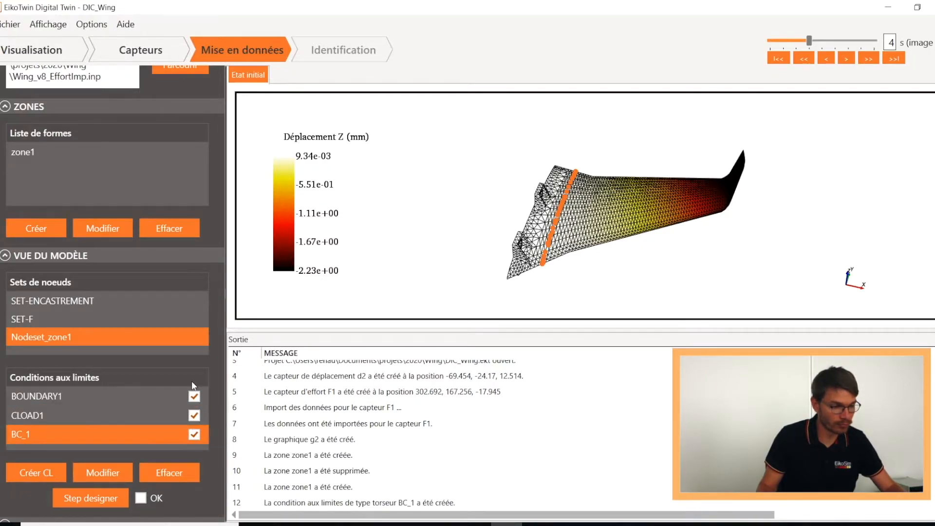
{"action": "left_click", "coordinate": [195, 397]}
{"action": "left_click", "coordinate": [105, 398]}
{"action": "left_click_drag", "start_coordinate": [534, 248], "coordinate": [508, 250]}
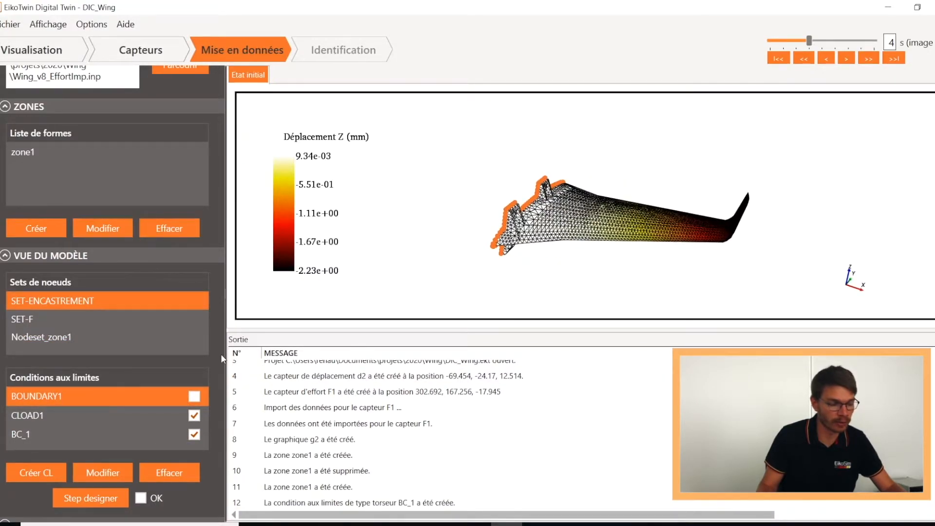
Review the CLOAD1 and BC_1 amplitude curves in the Step designer and set one step every 3 seconds.
{"action": "scroll", "coordinate": [157, 447], "scroll_direction": "down", "scroll_amount": 3}
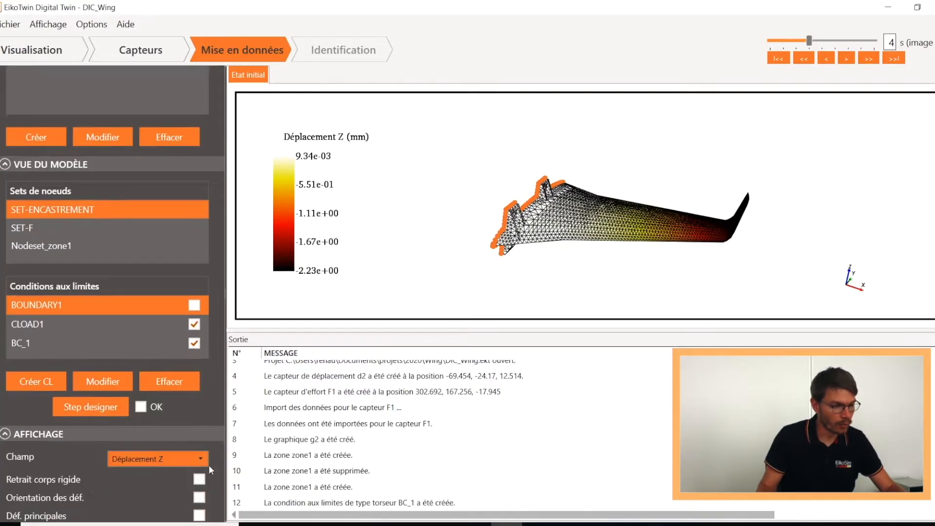
{"action": "left_click", "coordinate": [98, 409]}
{"action": "left_click_drag", "start_coordinate": [358, 125], "coordinate": [395, 36]}
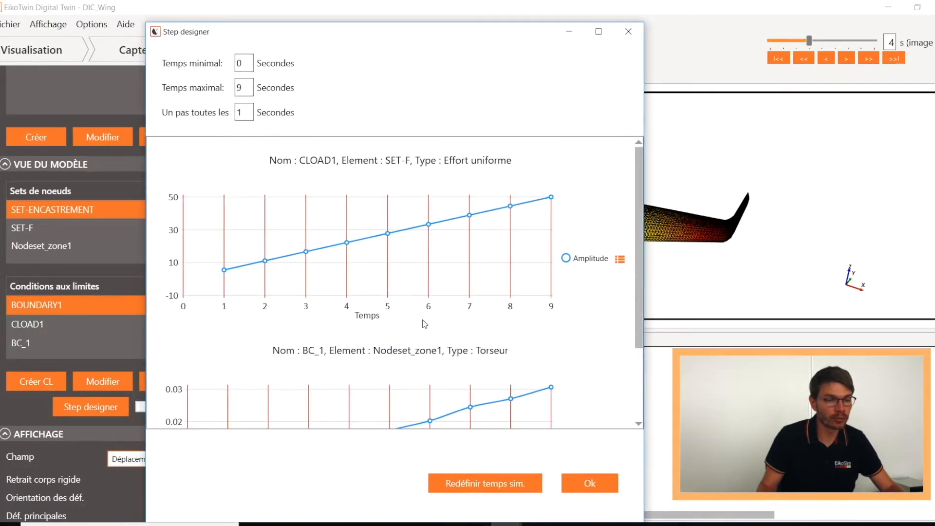
{"action": "scroll", "coordinate": [424, 322], "scroll_direction": "down", "scroll_amount": 3}
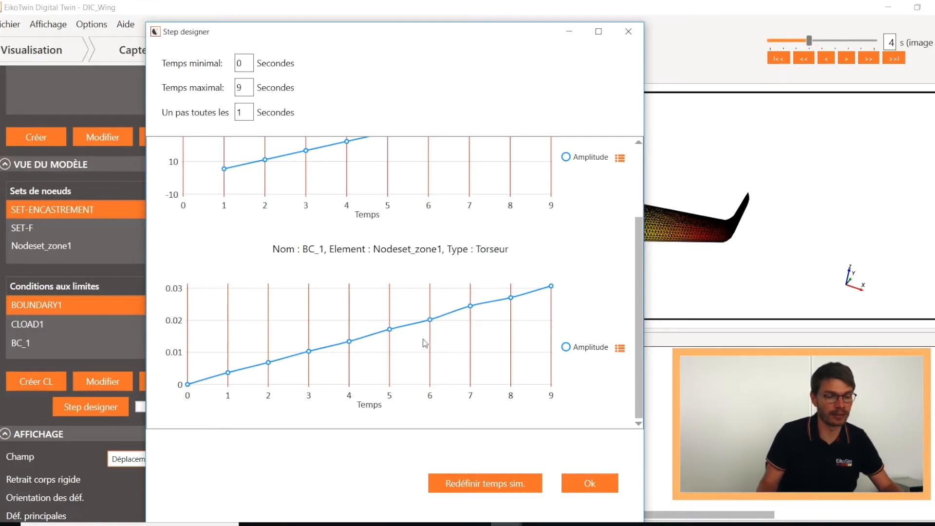
{"action": "scroll", "coordinate": [424, 343], "scroll_direction": "up", "scroll_amount": 3}
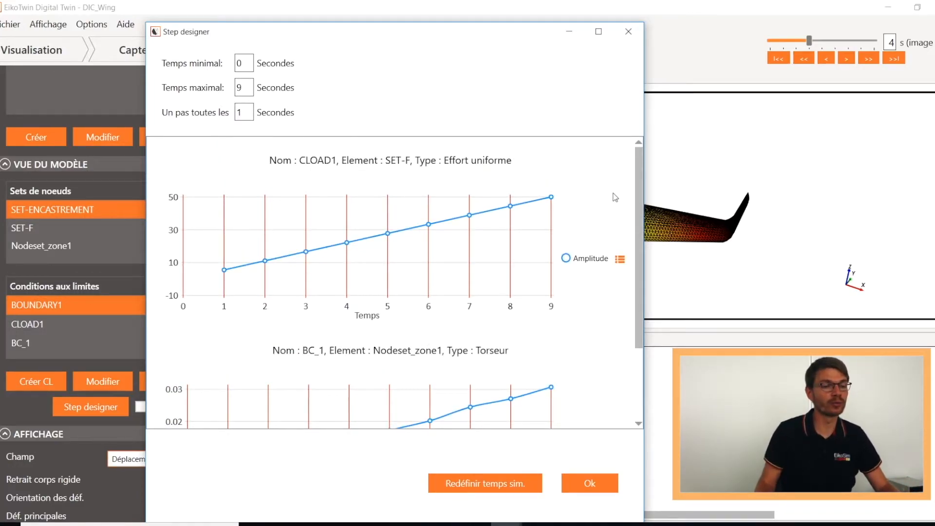
{"action": "scroll", "coordinate": [575, 203], "scroll_direction": "down", "scroll_amount": 3}
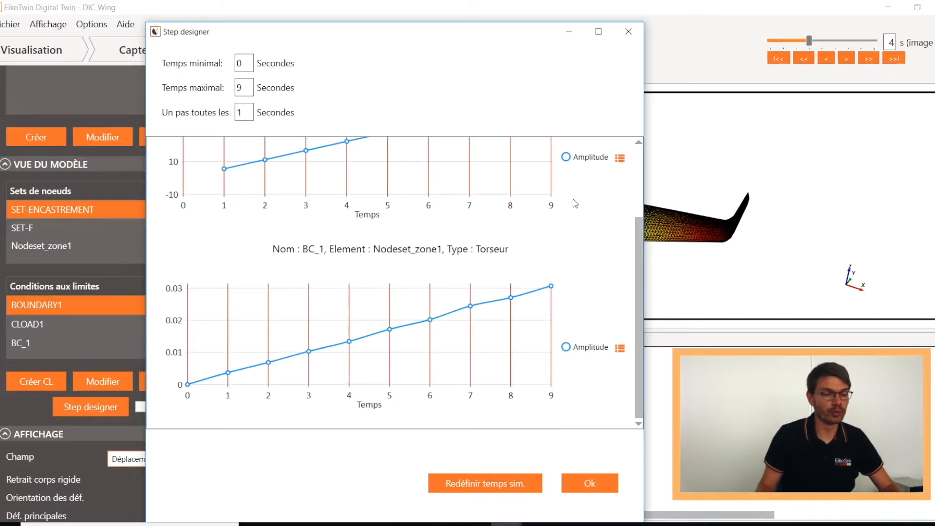
{"action": "scroll", "coordinate": [542, 258], "scroll_direction": "up", "scroll_amount": 3}
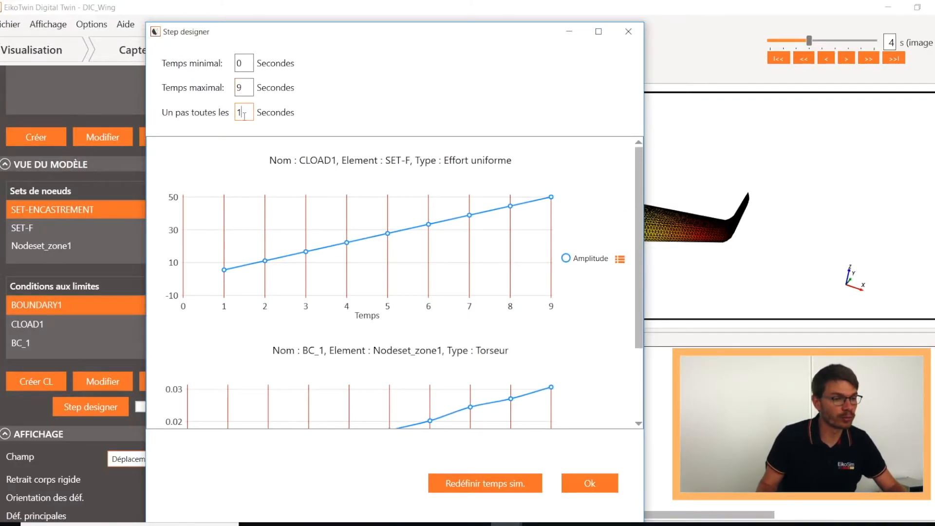
{"action": "type", "text": "3"}
{"action": "key", "text": "Tab"}
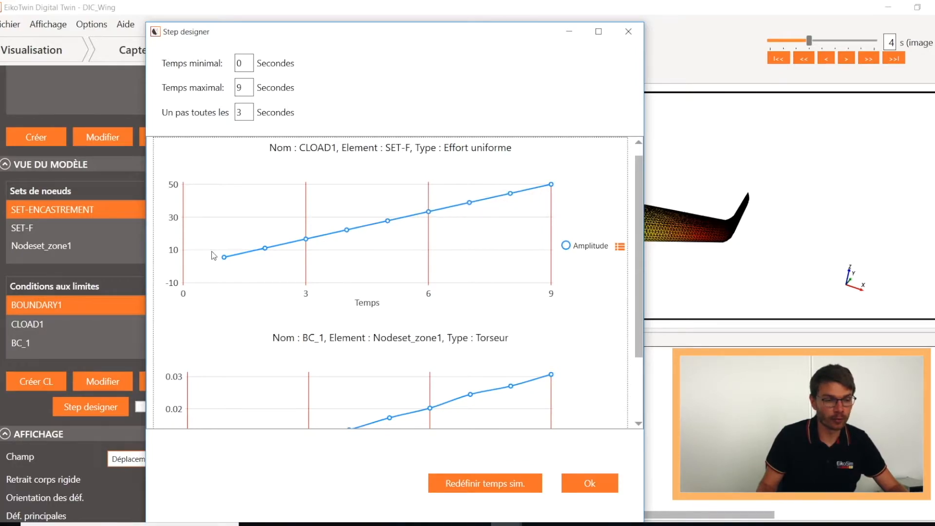
{"action": "left_click", "coordinate": [591, 485]}
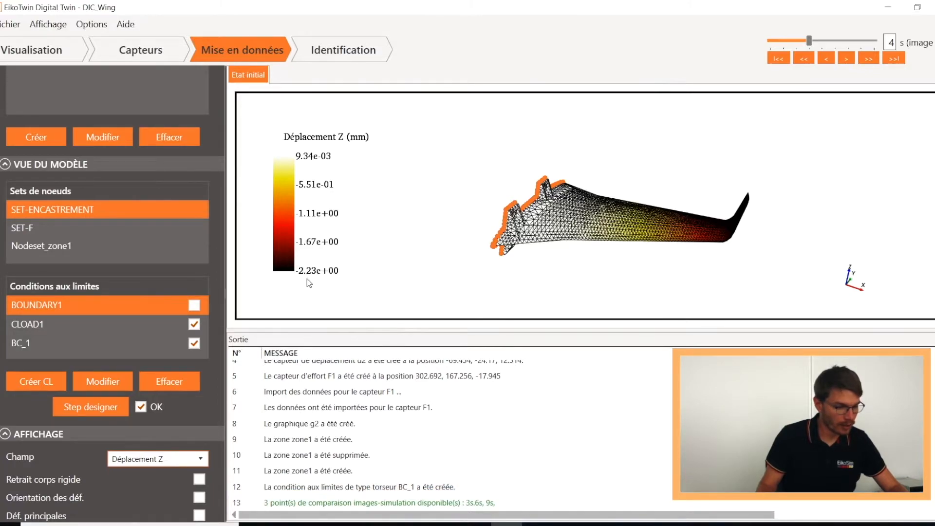
Switch to the Identification stage with the wing model viewed from above.
{"action": "scroll", "coordinate": [209, 200], "scroll_direction": "up", "scroll_amount": 5}
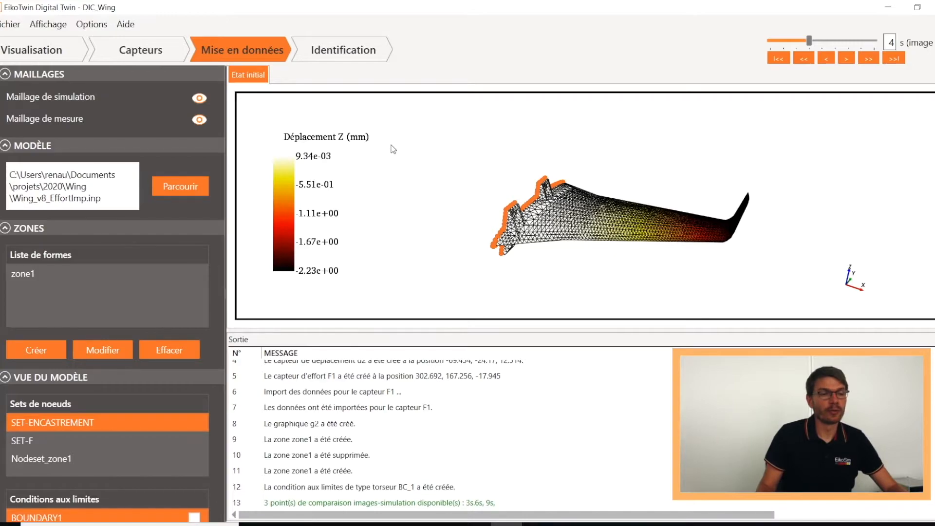
{"action": "left_click", "coordinate": [350, 49]}
{"action": "left_click_drag", "start_coordinate": [453, 196], "coordinate": [455, 231]}
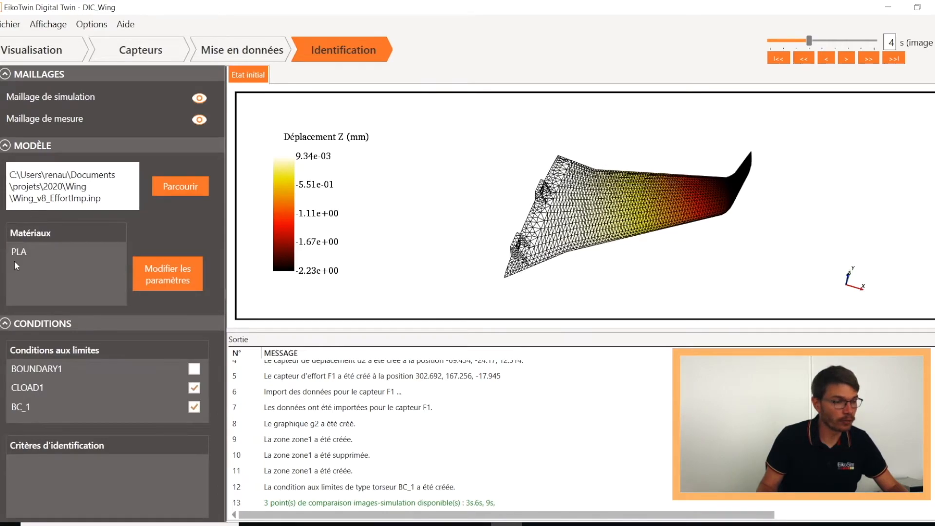
Examine the elastic and plastic parameters of the PLA material without changing them.
{"action": "left_click", "coordinate": [25, 249]}
{"action": "left_click", "coordinate": [142, 276]}
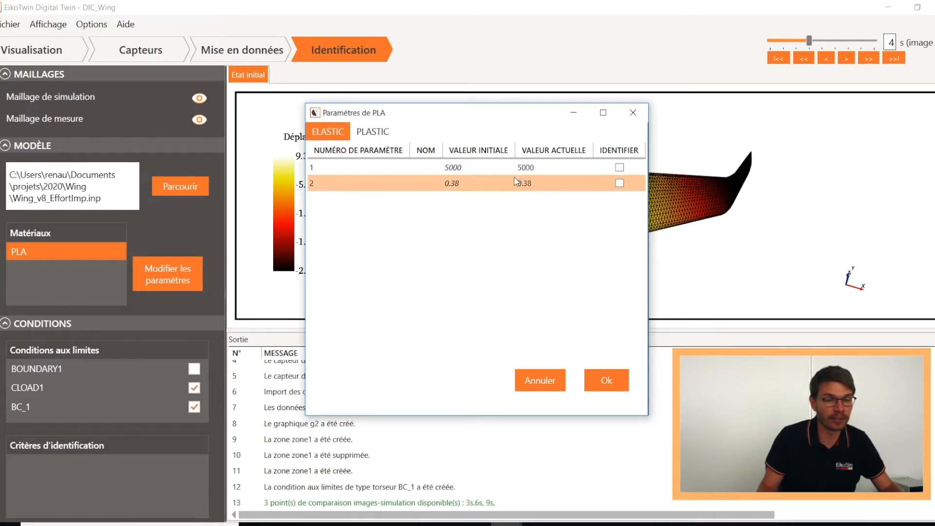
{"action": "left_click", "coordinate": [372, 131]}
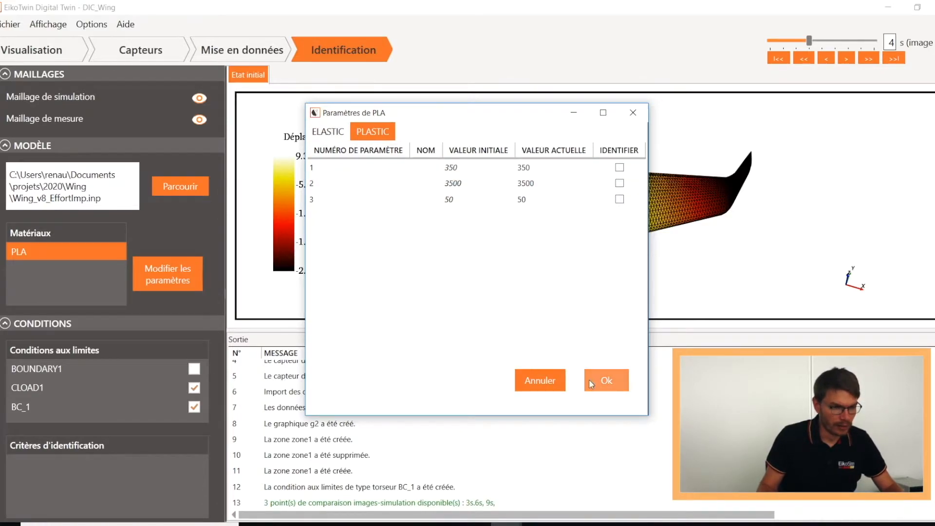
{"action": "left_click", "coordinate": [536, 381]}
Review the boundary conditions, identification criteria and run parameters, and check which solvers are available.
{"action": "scroll", "coordinate": [128, 366], "scroll_direction": "down", "scroll_amount": 3}
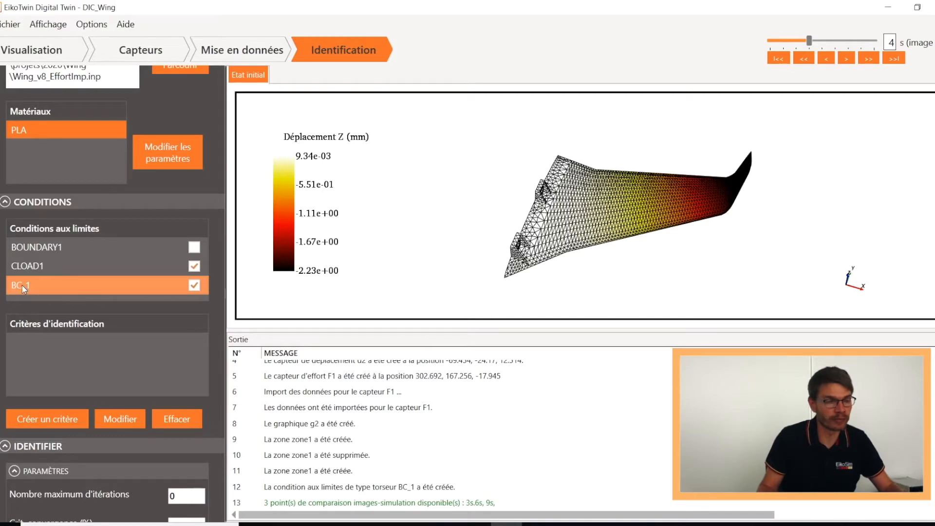
{"action": "scroll", "coordinate": [207, 380], "scroll_direction": "down", "scroll_amount": 3}
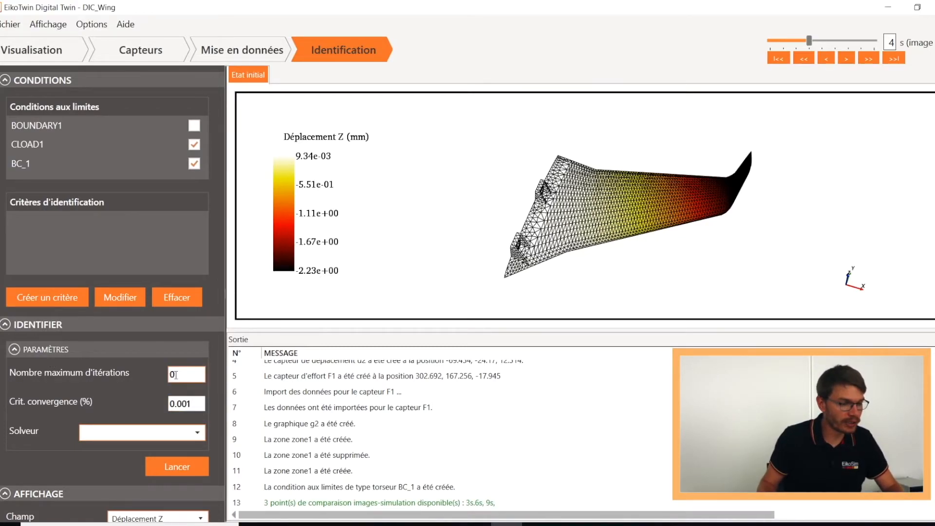
{"action": "left_click", "coordinate": [181, 431]}
{"action": "left_click", "coordinate": [144, 441]}
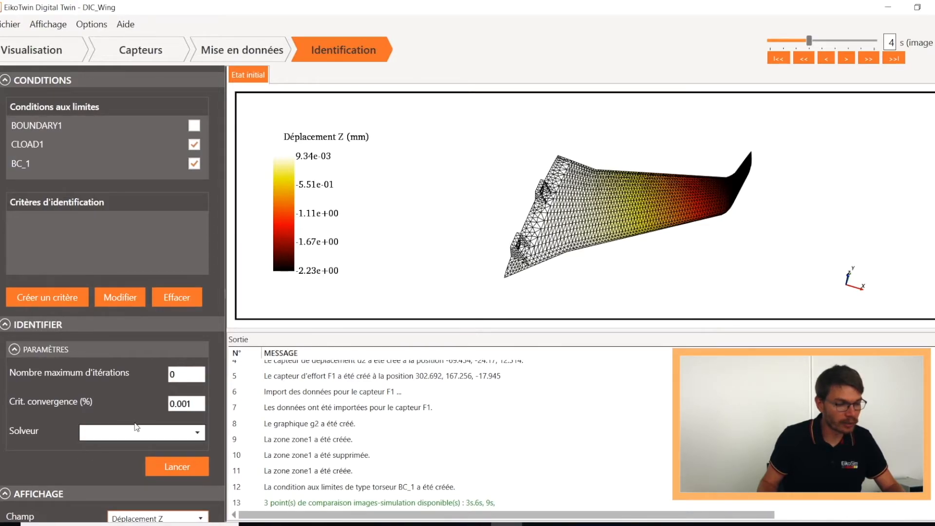
Create a solver named Abaqus that uses the executable C:\SIMULIA\CAE\2018\winb64\code\bin\ABQLauncher.exe.
{"action": "left_click", "coordinate": [91, 24]}
{"action": "left_click", "coordinate": [110, 61]}
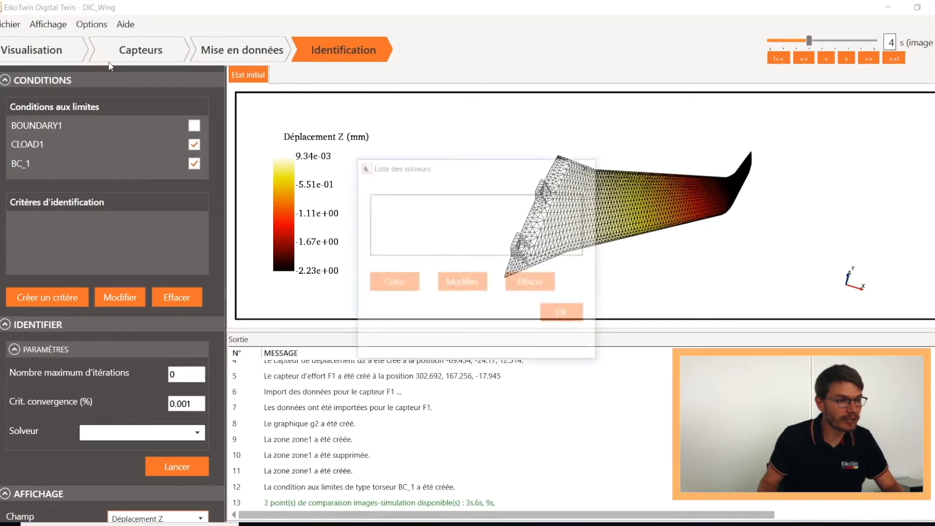
{"action": "left_click", "coordinate": [393, 283]}
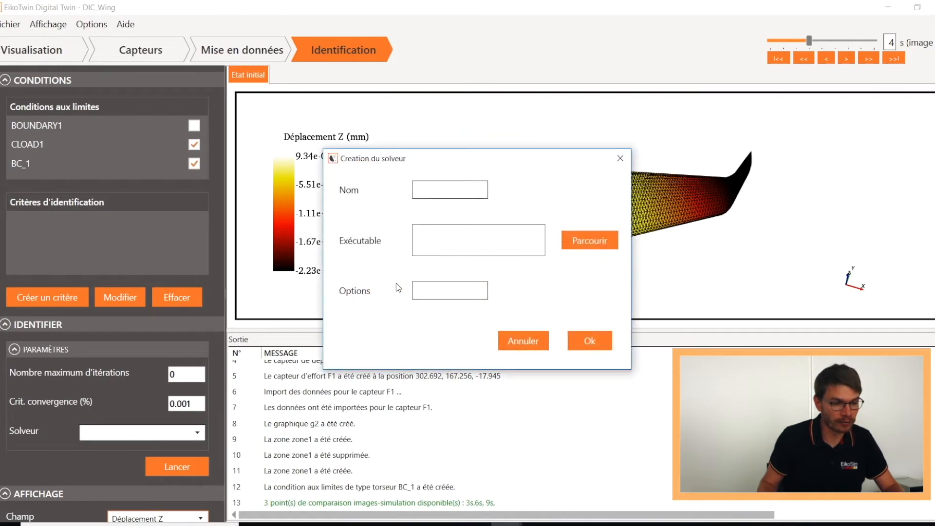
{"action": "type", "text": "Abaqus"}
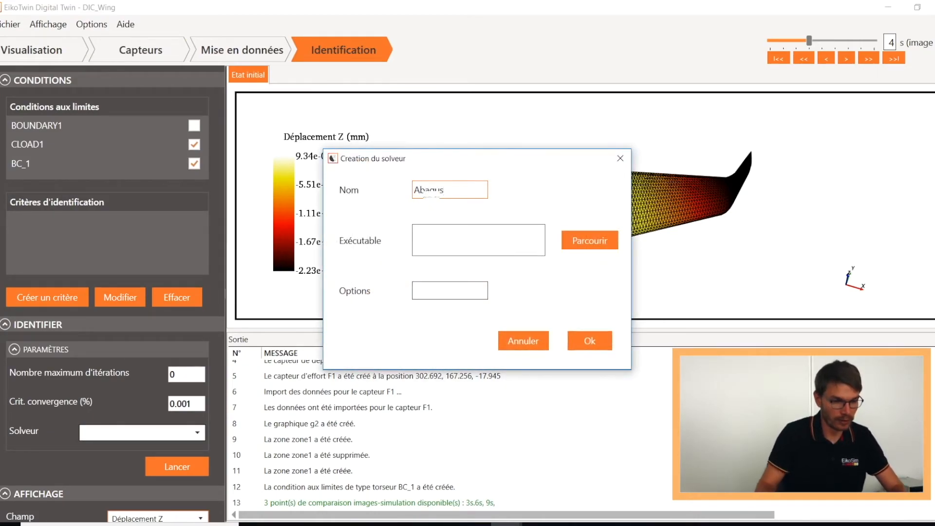
{"action": "left_click", "coordinate": [584, 238]}
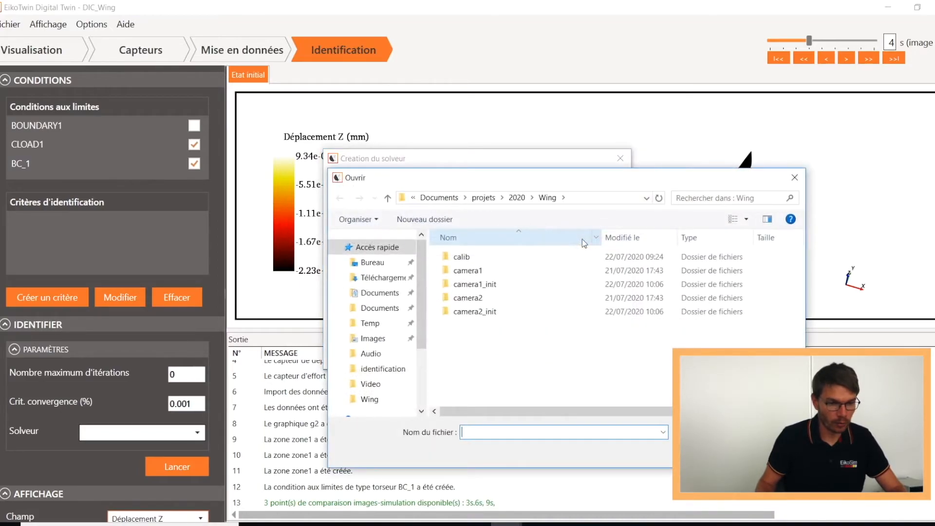
{"action": "scroll", "coordinate": [369, 361], "scroll_direction": "down", "scroll_amount": 3}
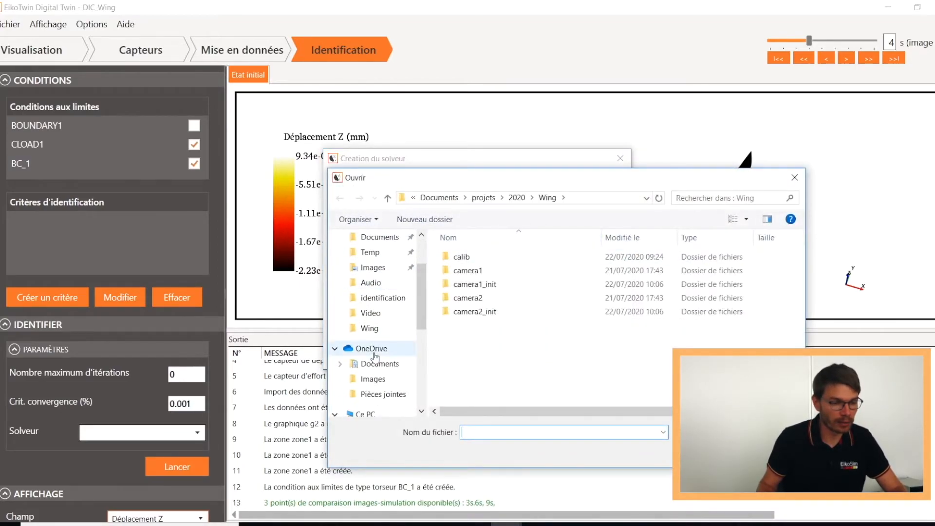
{"action": "left_click", "coordinate": [366, 368]}
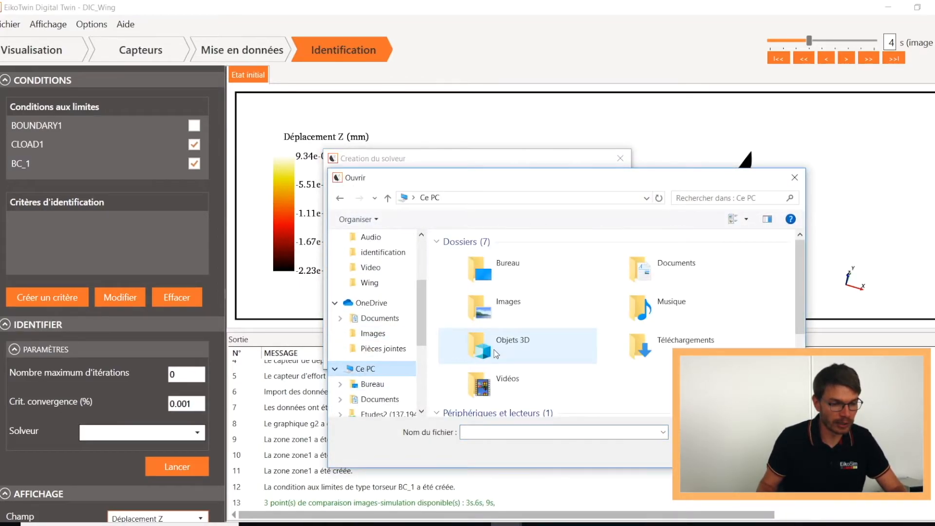
{"action": "scroll", "coordinate": [502, 385], "scroll_direction": "down", "scroll_amount": 1}
{"action": "left_click", "coordinate": [482, 302]}
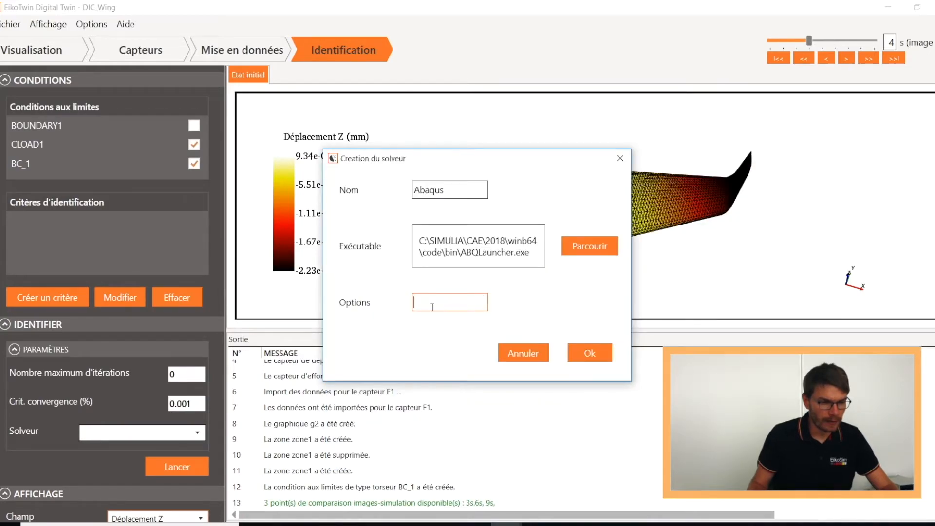
Give the Abaqus solver the option cpus=4 and save it to the solver list.
{"action": "type", "text": "cpus=4"}
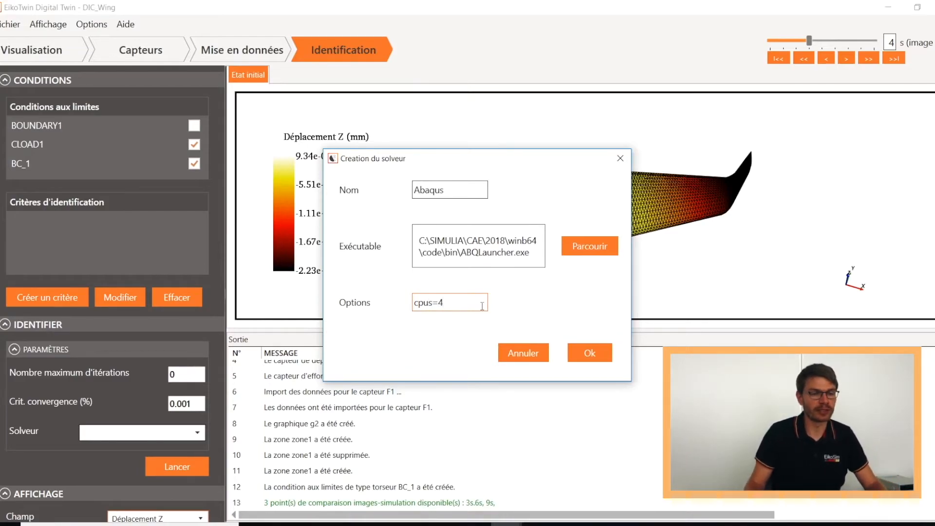
{"action": "left_click", "coordinate": [598, 357]}
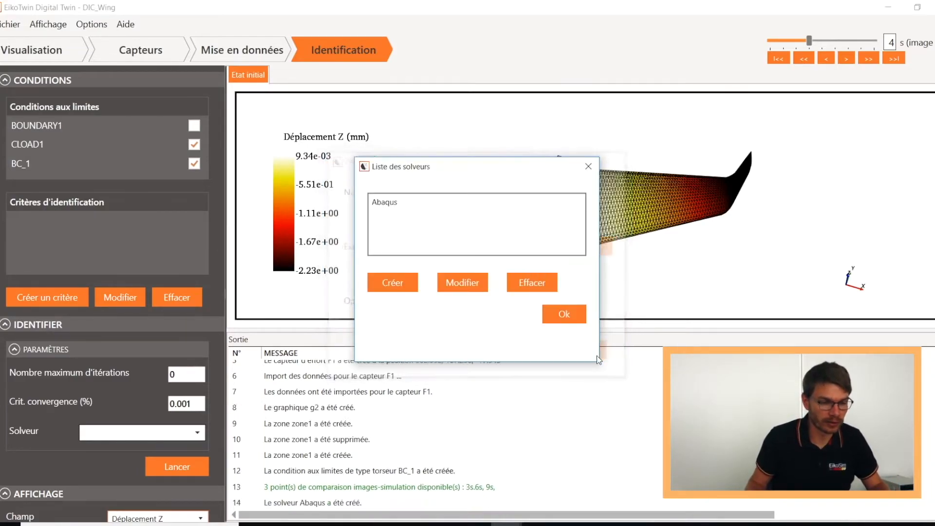
{"action": "left_click", "coordinate": [579, 320]}
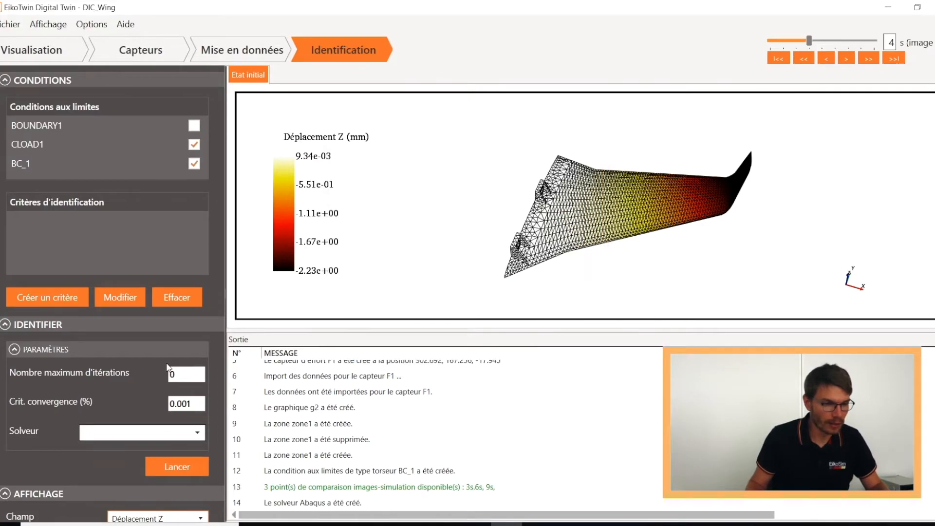
Choose Abaqus as the solver, launch the augmented simulation and minimise the command window that appears.
{"action": "left_click", "coordinate": [121, 426]}
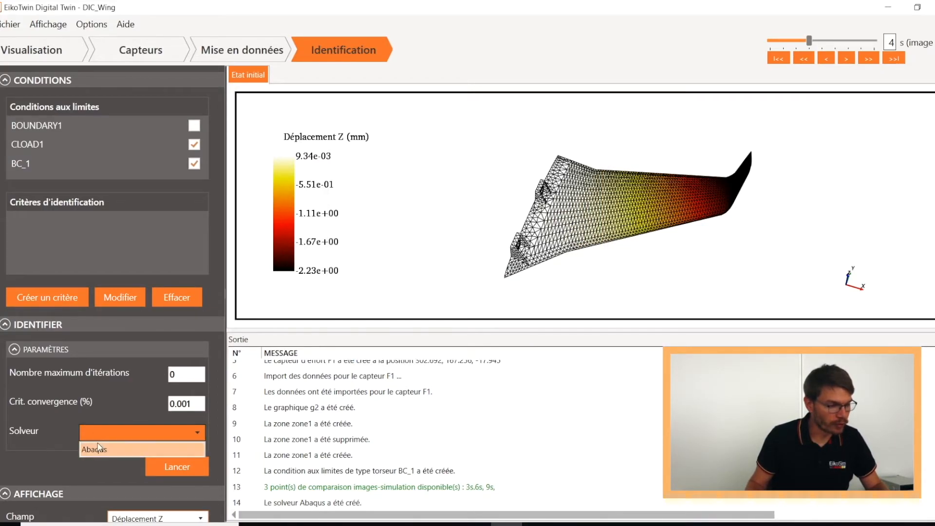
{"action": "left_click", "coordinate": [100, 450]}
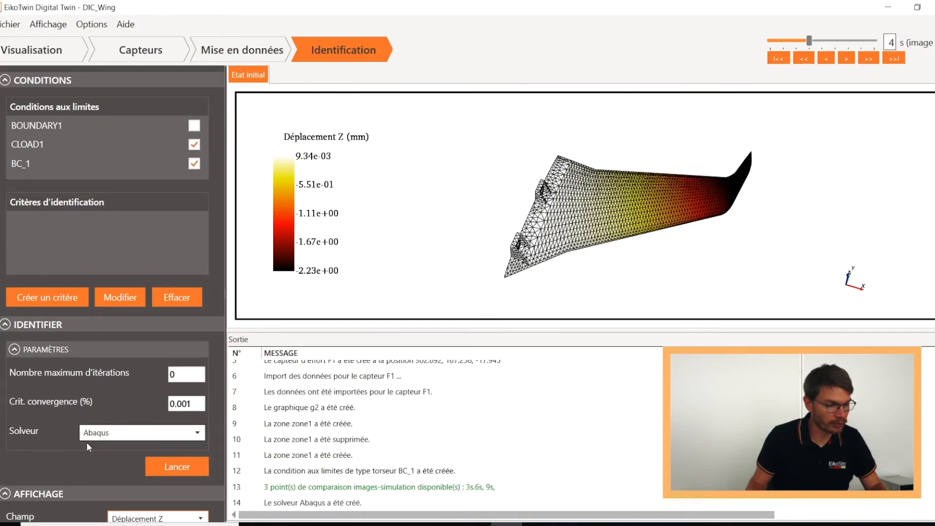
{"action": "left_click", "coordinate": [176, 466]}
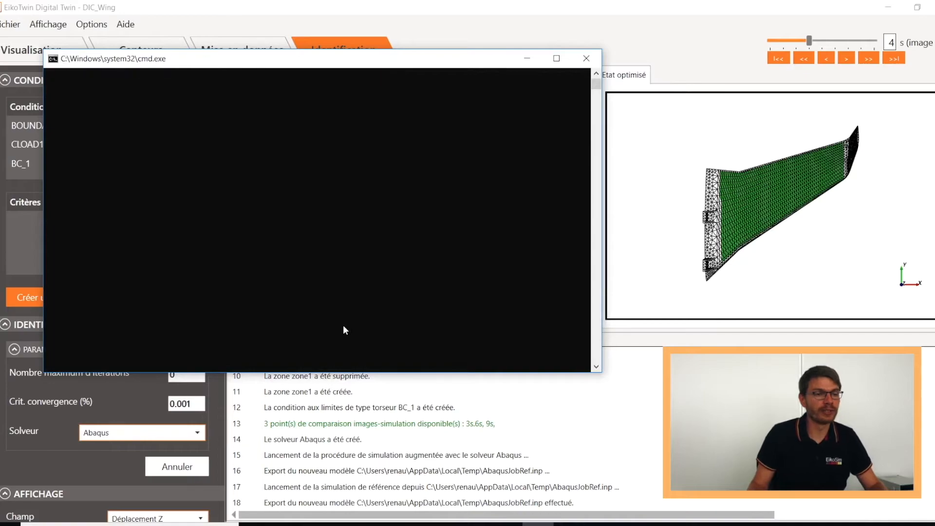
{"action": "left_click", "coordinate": [526, 59]}
Check the PLA material and the boundary conditions, and view the initial-state wing from another angle.
{"action": "scroll", "coordinate": [168, 252], "scroll_direction": "up", "scroll_amount": 3}
{"action": "left_click", "coordinate": [62, 251]}
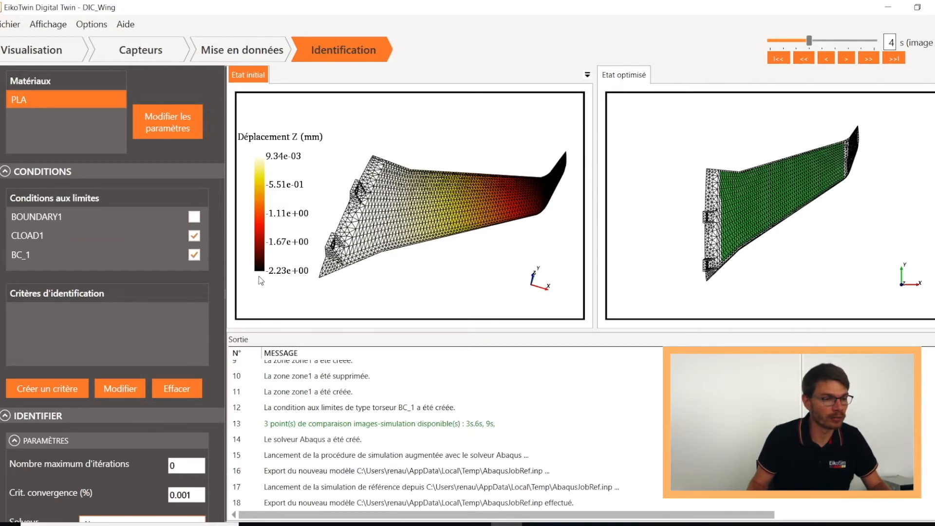
{"action": "left_click_drag", "start_coordinate": [495, 250], "coordinate": [389, 267]}
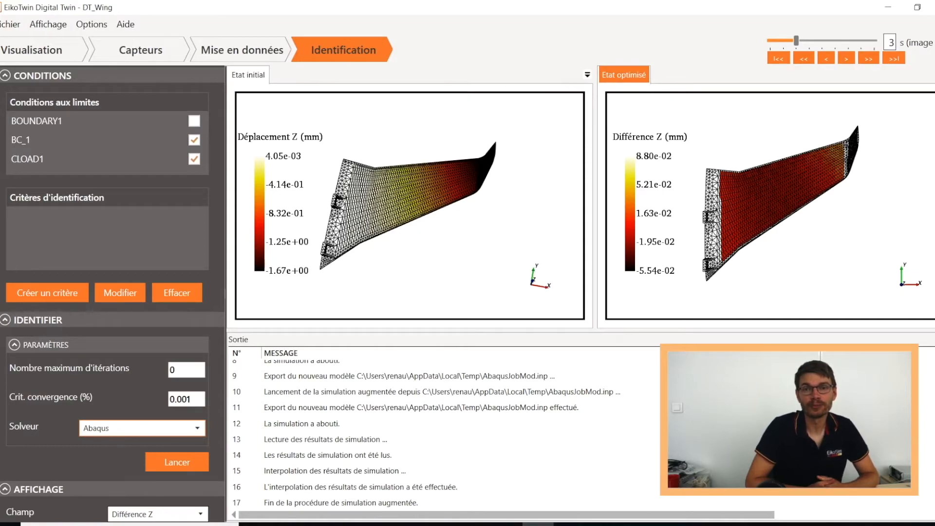
Examine the Z difference field of the optimised state from several angles, advancing from 3 s to 6 s and on to 9 s.
{"action": "left_click_drag", "start_coordinate": [752, 258], "coordinate": [770, 247]}
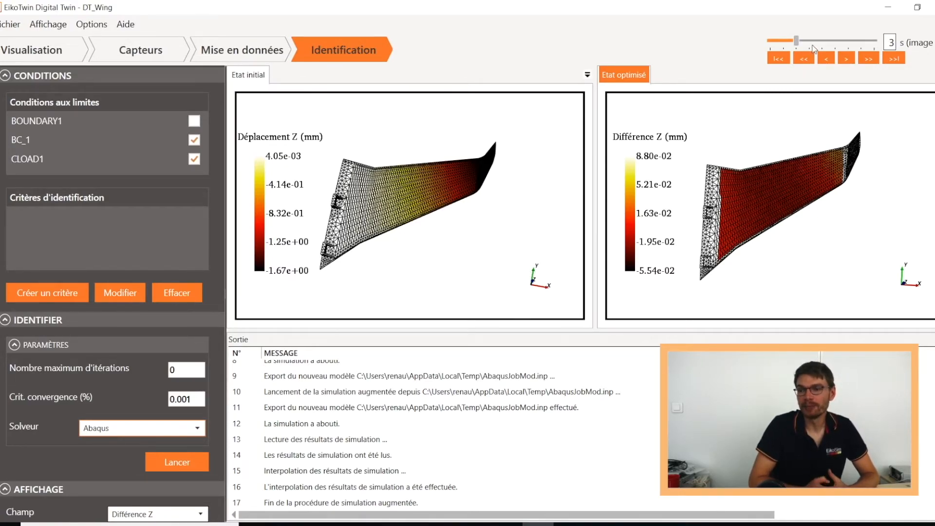
{"action": "left_click", "coordinate": [848, 59]}
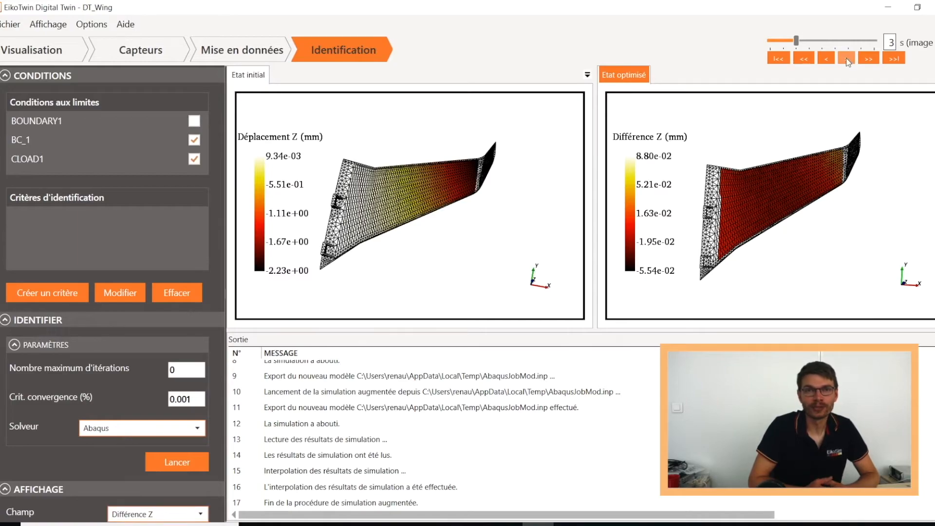
{"action": "left_click", "coordinate": [848, 59]}
{"action": "left_click", "coordinate": [848, 59]}
{"action": "left_click", "coordinate": [848, 59]}
{"action": "left_click_drag", "start_coordinate": [810, 206], "coordinate": [766, 189]}
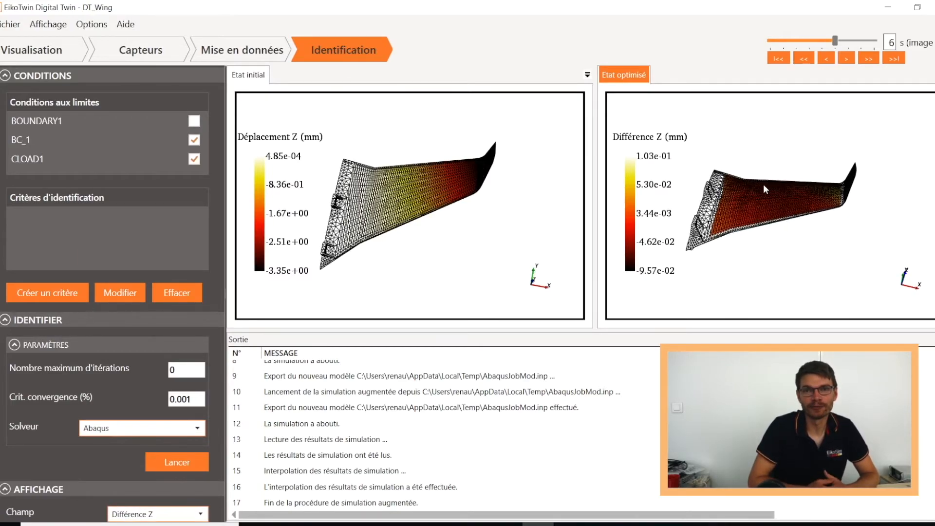
{"action": "scroll", "coordinate": [762, 219], "scroll_direction": "up", "scroll_amount": 3}
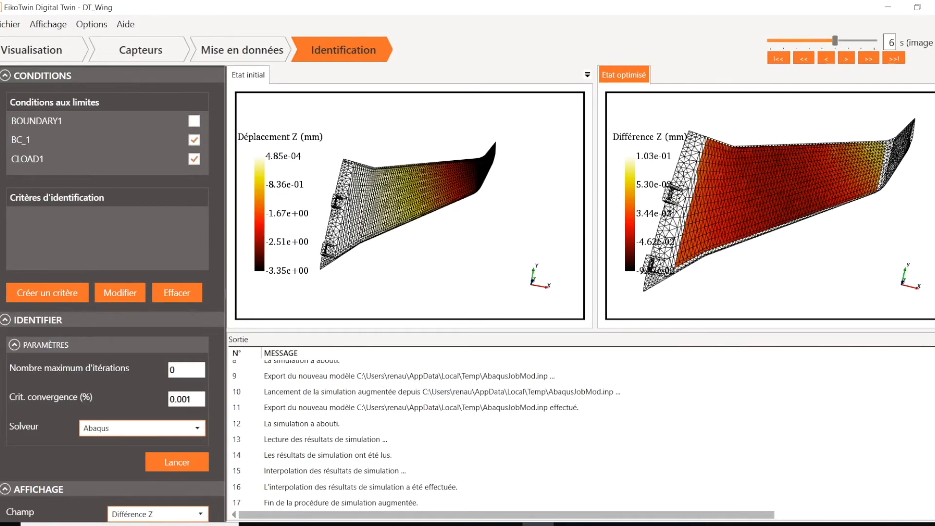
{"action": "scroll", "coordinate": [808, 219], "scroll_direction": "down", "scroll_amount": 2}
{"action": "middle_click_drag", "start_coordinate": [765, 228], "coordinate": [779, 224]}
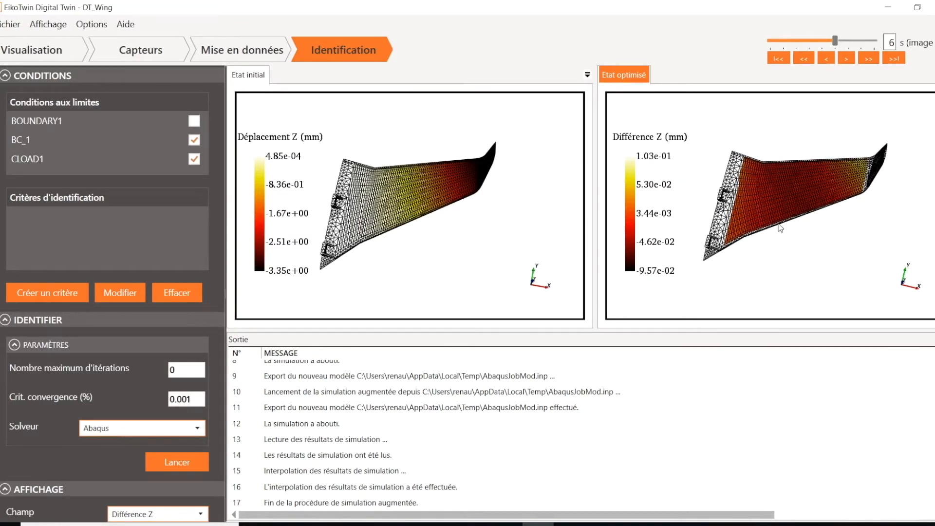
{"action": "left_click", "coordinate": [893, 59]}
{"action": "left_click_drag", "start_coordinate": [791, 295], "coordinate": [766, 246]}
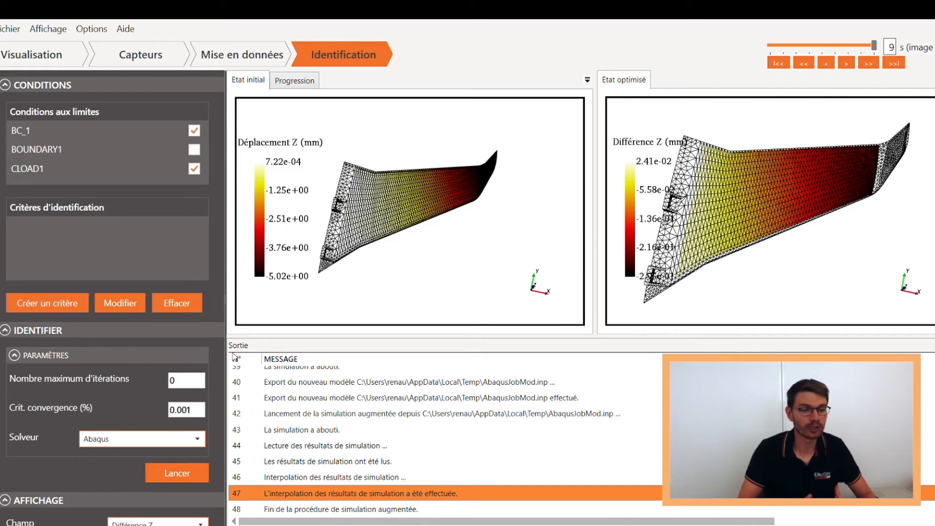
Set the maximum number of iterations to 10 and launch the parameter identification with the CritD criterion and the Abaqus solver.
{"action": "scroll", "coordinate": [210, 337], "scroll_direction": "up", "scroll_amount": 5}
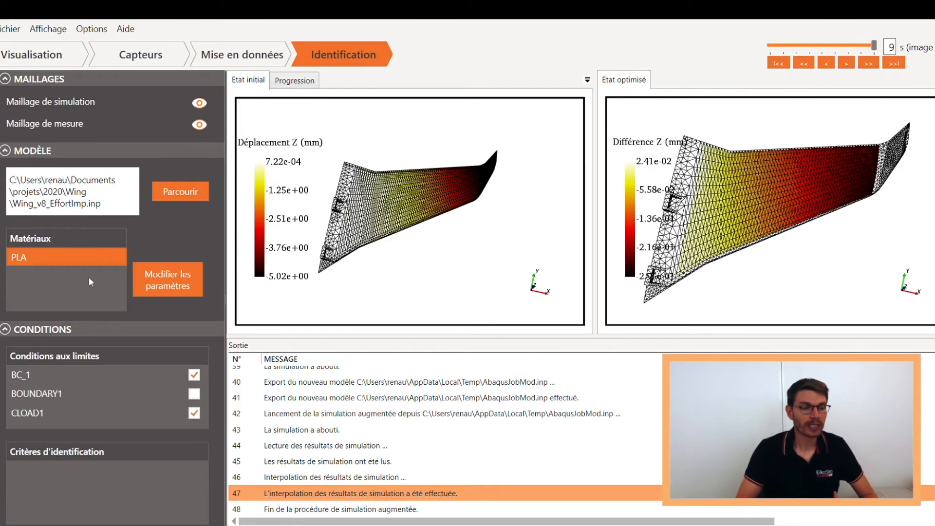
{"action": "scroll", "coordinate": [155, 355], "scroll_direction": "down", "scroll_amount": 5}
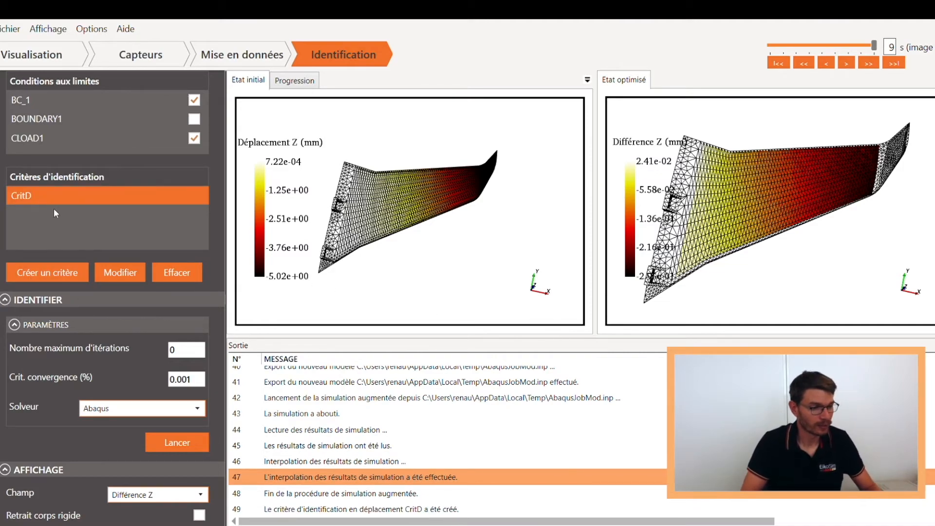
{"action": "left_click", "coordinate": [169, 350]}
{"action": "type", "text": "1"}
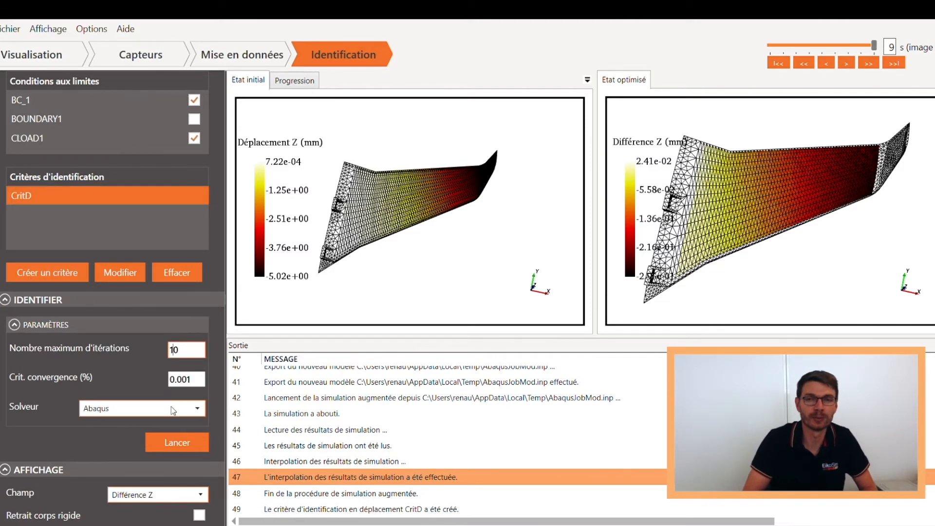
{"action": "left_click", "coordinate": [171, 443]}
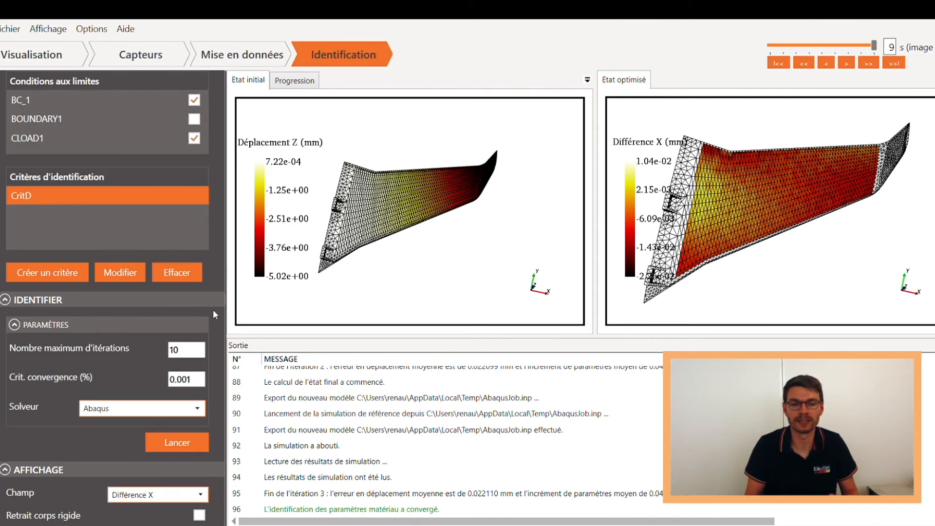
Examine the X difference field of the optimised state, going back from 9 s to 6 s.
{"action": "left_click_drag", "start_coordinate": [773, 232], "coordinate": [762, 221]}
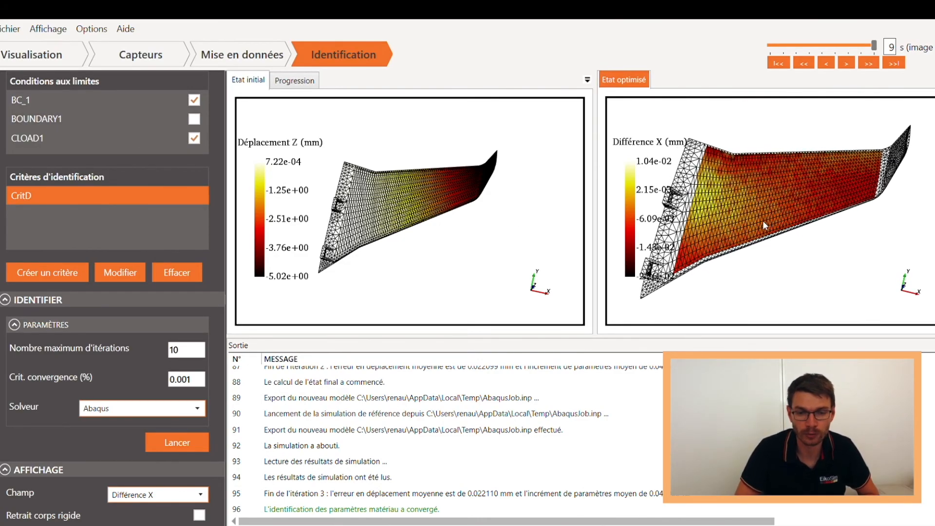
{"action": "left_click", "coordinate": [823, 58]}
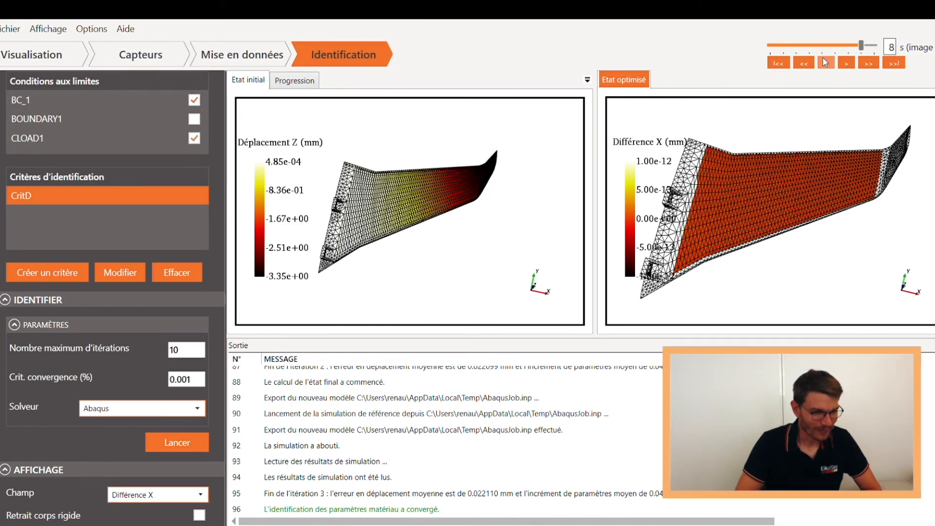
{"action": "left_click", "coordinate": [823, 58]}
{"action": "left_click", "coordinate": [822, 58]}
{"action": "left_click_drag", "start_coordinate": [769, 219], "coordinate": [746, 218]}
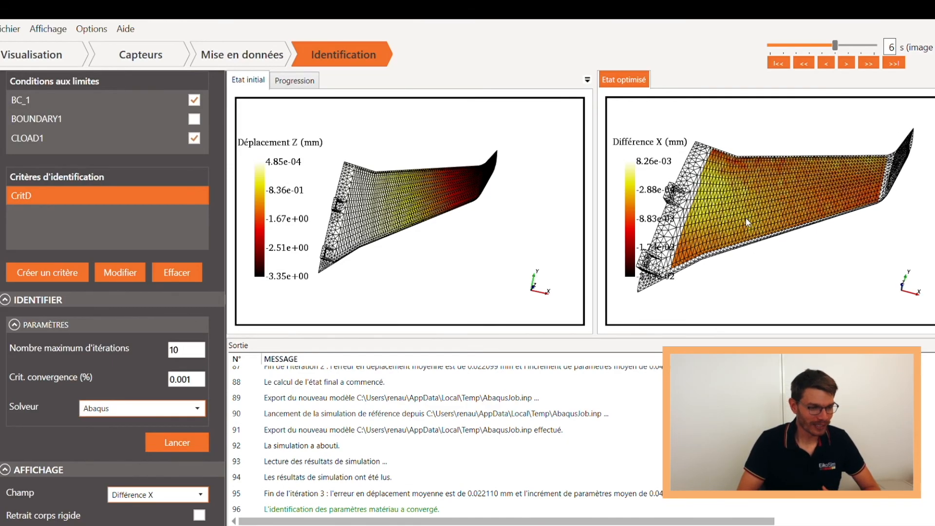
Switch the field shown on the optimised state to Différence Z.
{"action": "left_click", "coordinate": [116, 495]}
{"action": "left_click", "coordinate": [129, 411]}
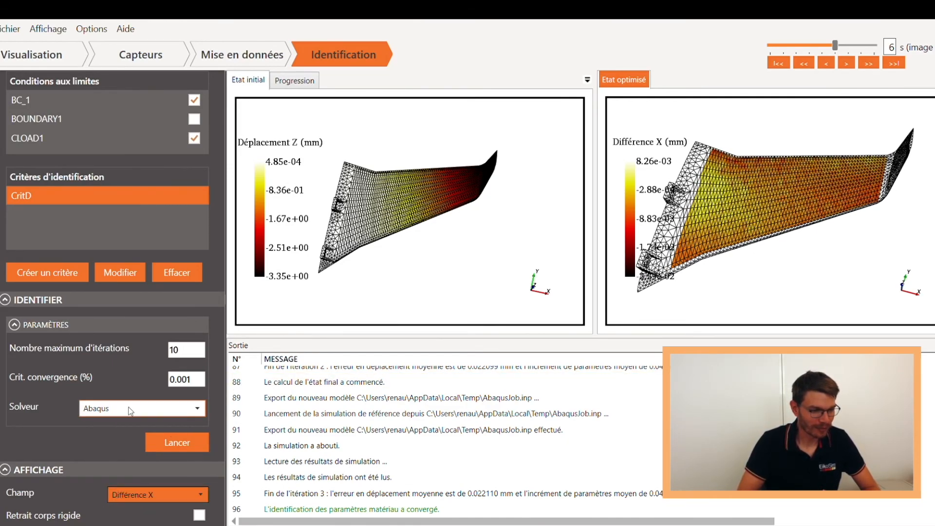
{"action": "left_click", "coordinate": [135, 422]}
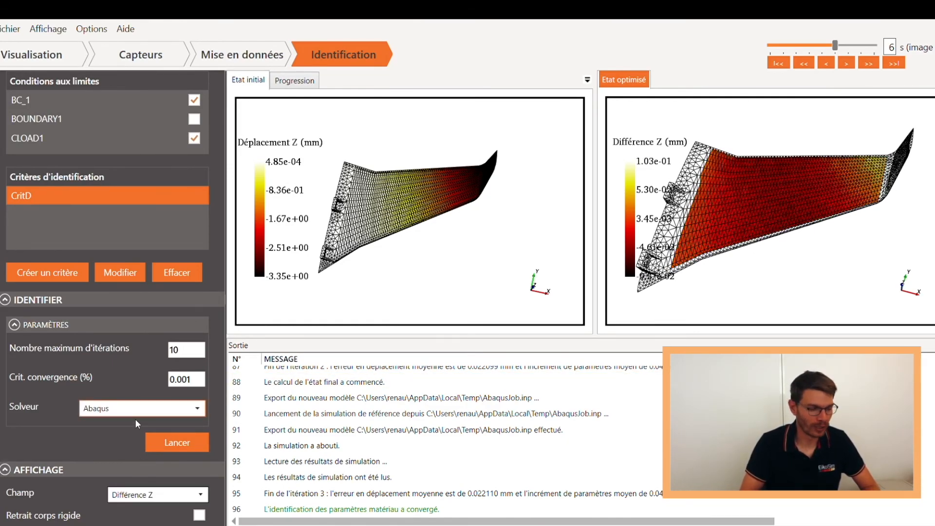
Plot the elastic parameter E of PLA against the iterations in the Progression graph.
{"action": "left_click", "coordinate": [295, 80]}
{"action": "scroll", "coordinate": [105, 449], "scroll_direction": "down", "scroll_amount": 1}
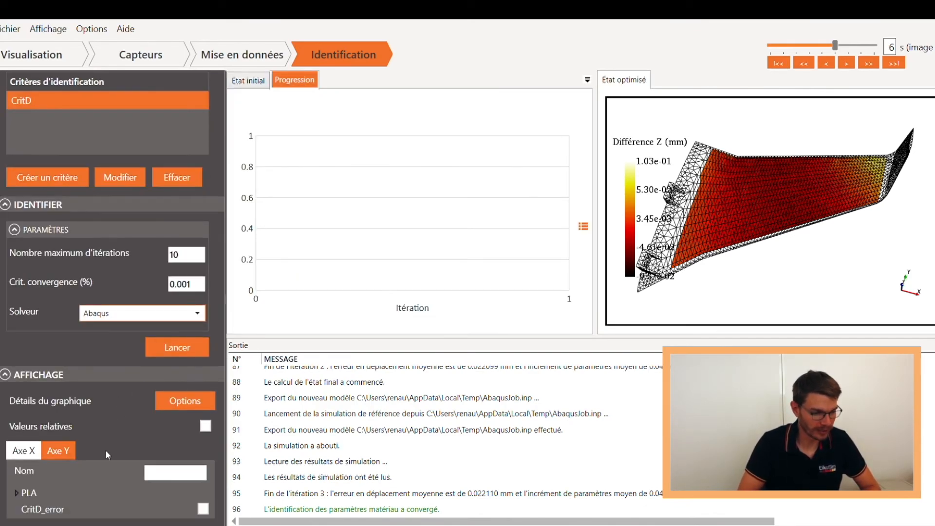
{"action": "left_click", "coordinate": [17, 493]}
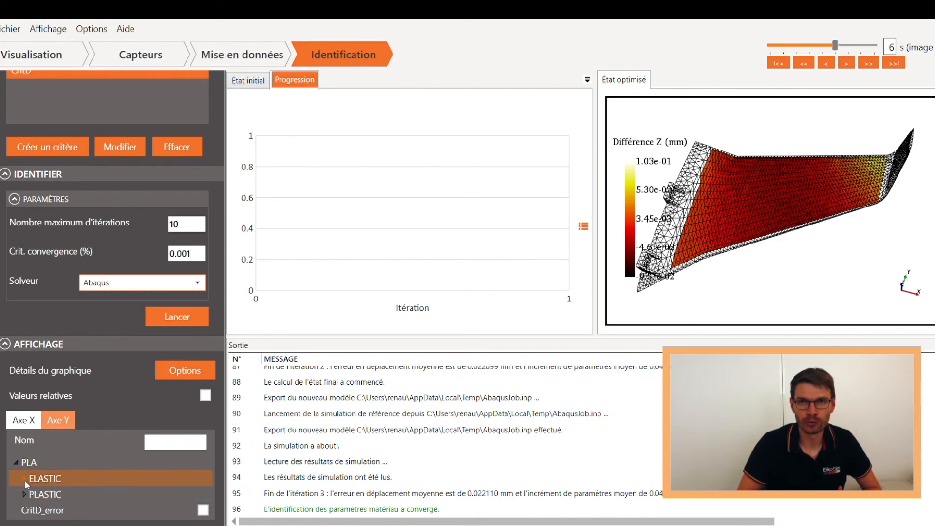
{"action": "left_click", "coordinate": [24, 479]}
{"action": "left_click", "coordinate": [203, 496]}
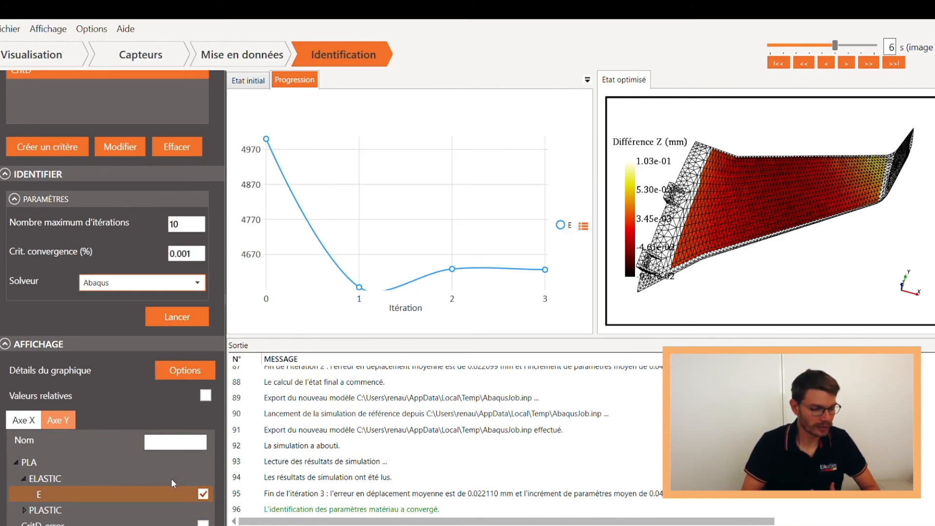